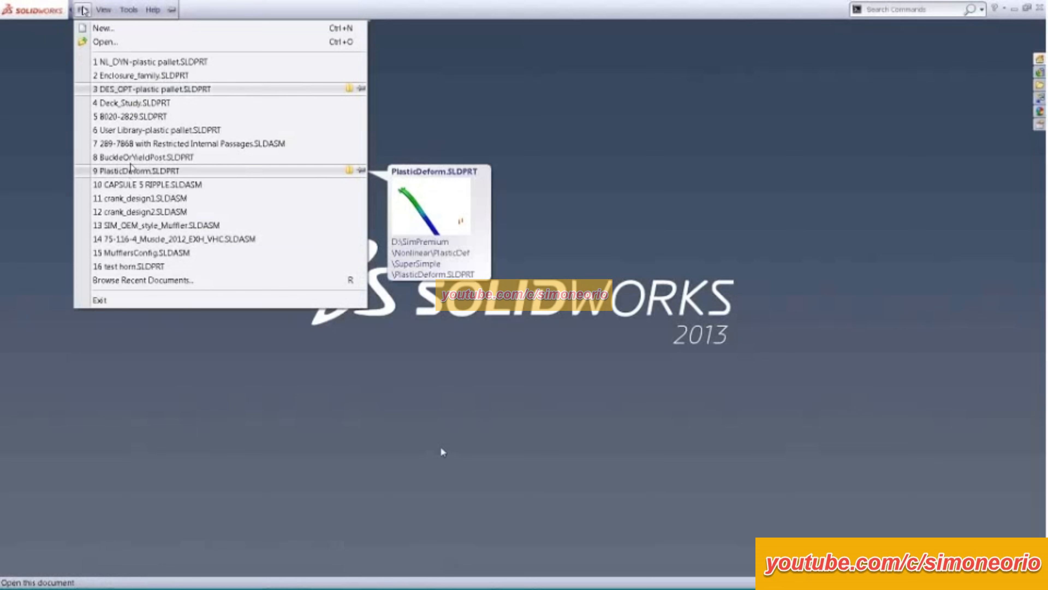
# Step: Open the recent part 8020-2829.SLDPRT and fit the whole model in view
pyautogui.click(133, 117)
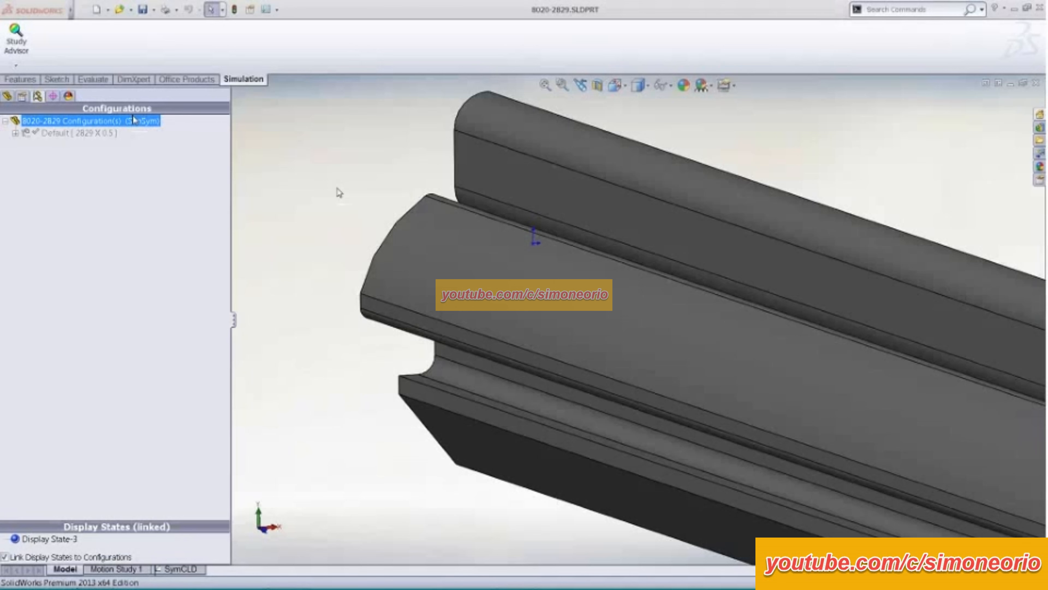
pyautogui.press('f')
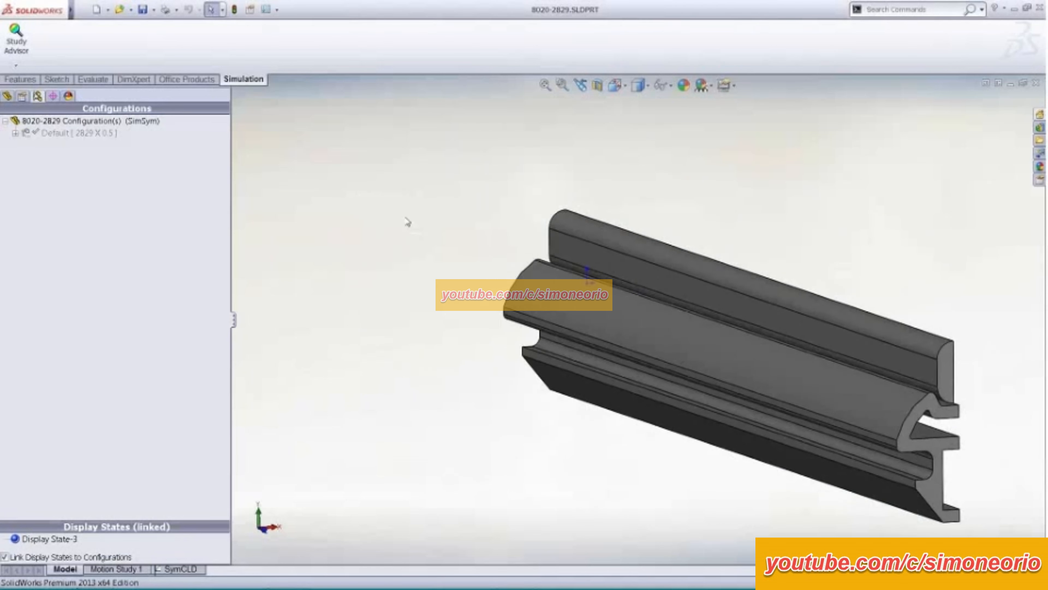
pyautogui.moveTo(407, 222); pyautogui.dragTo(405, 252, button='middle')
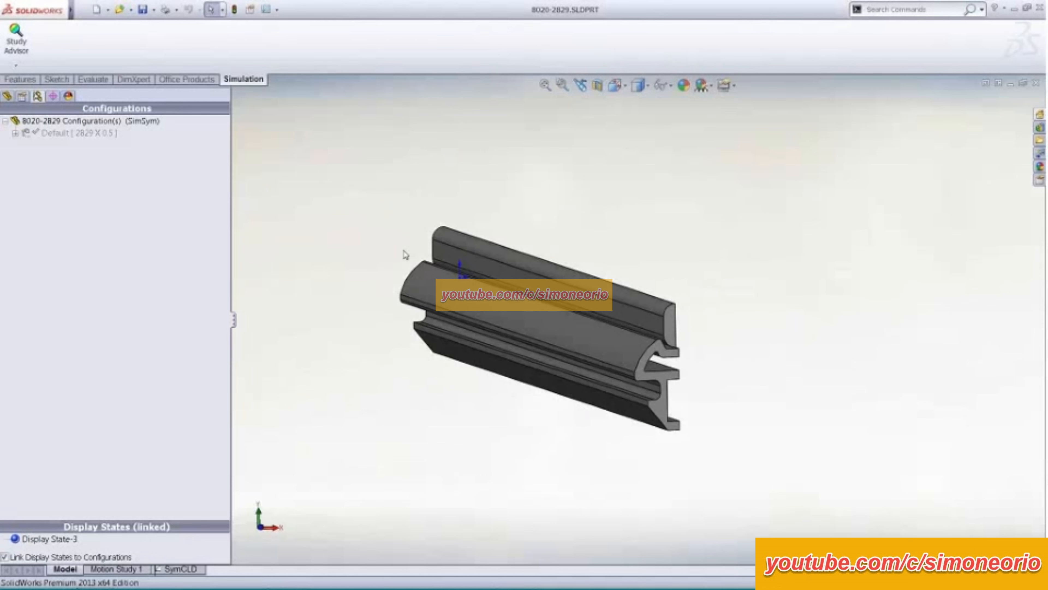
# Step: Compare the full profile of the Default configuration with the half model of SimSym, leaving SimSym active
pyautogui.doubleClick(78, 132)
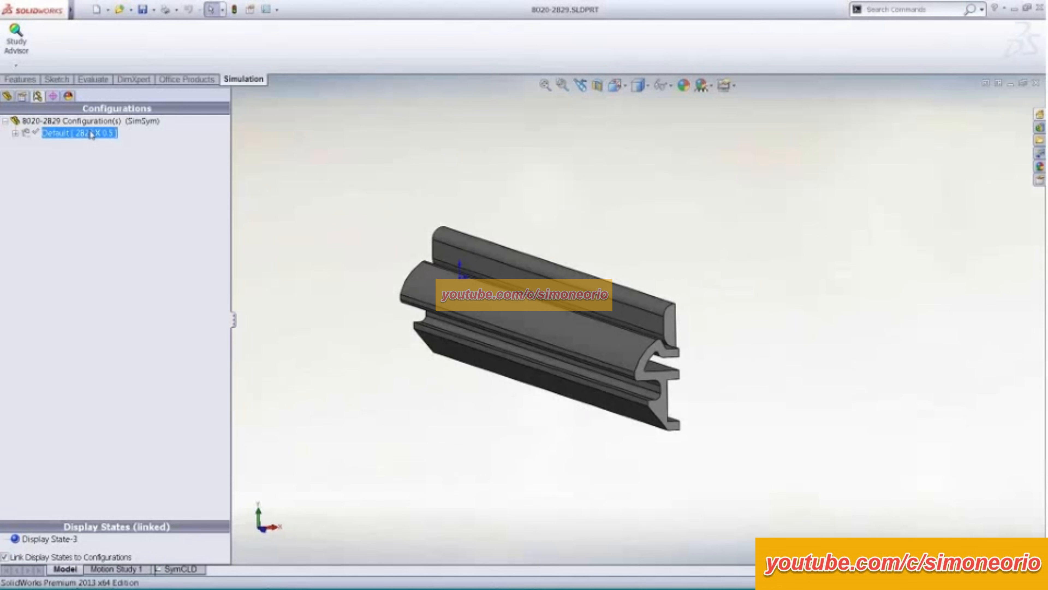
pyautogui.click(533, 184)
pyautogui.scroll(-2, 608, 220)
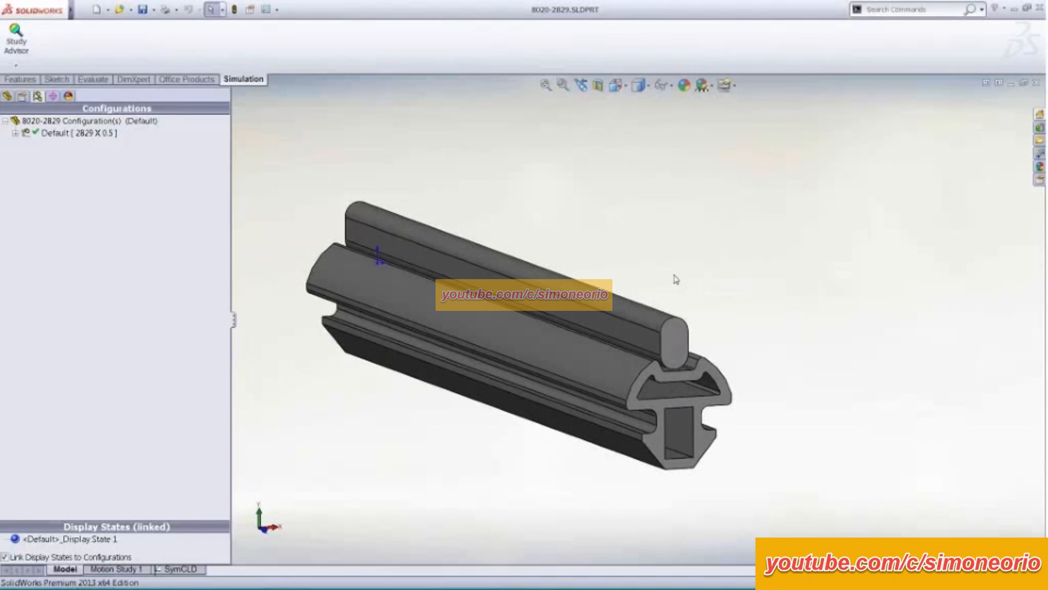
pyautogui.keyDown('ctrl'); pyautogui.moveTo(581, 218); pyautogui.dragTo(577, 163, button='middle'); pyautogui.keyUp('ctrl')
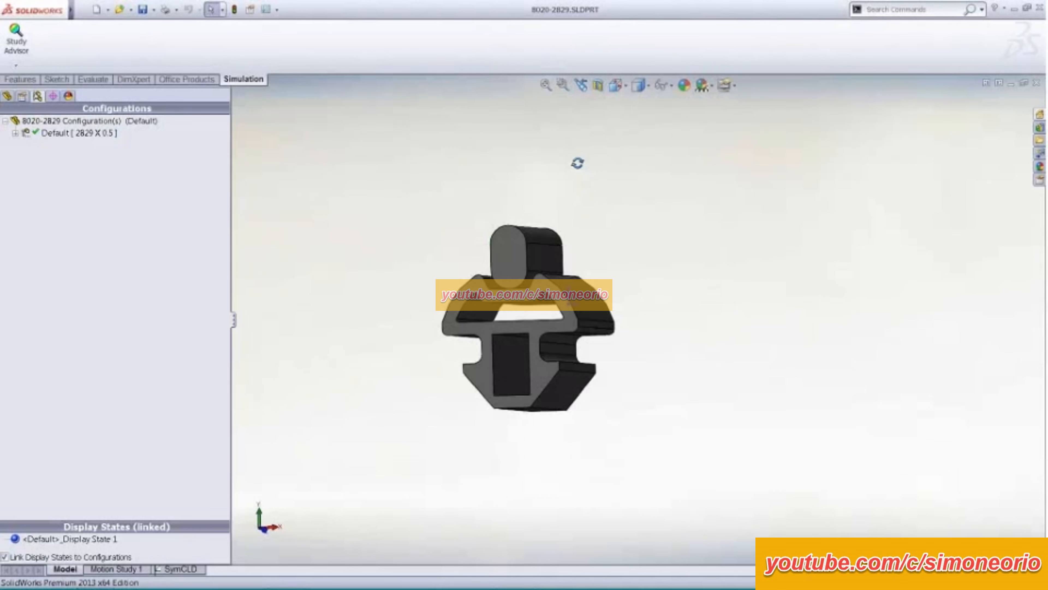
pyautogui.click(63, 146)
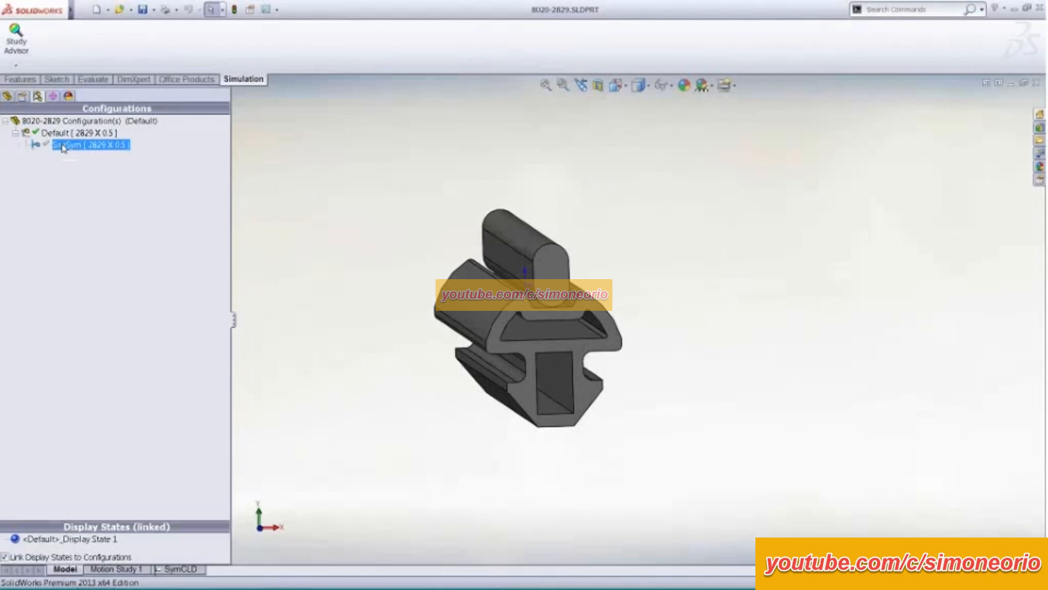
pyautogui.doubleClick(63, 145)
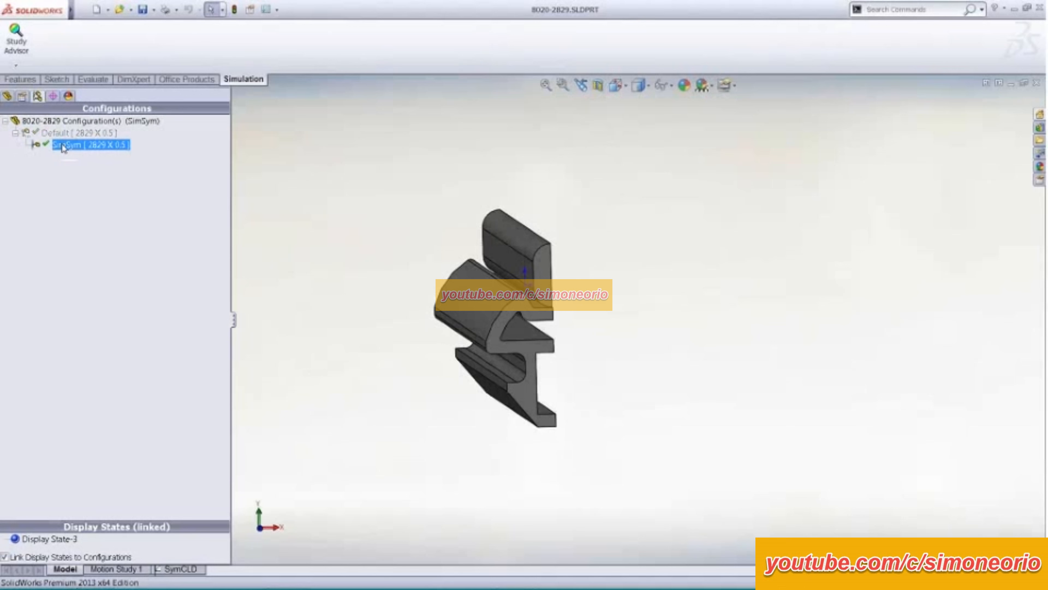
pyautogui.moveTo(338, 159); pyautogui.dragTo(358, 155, button='middle')
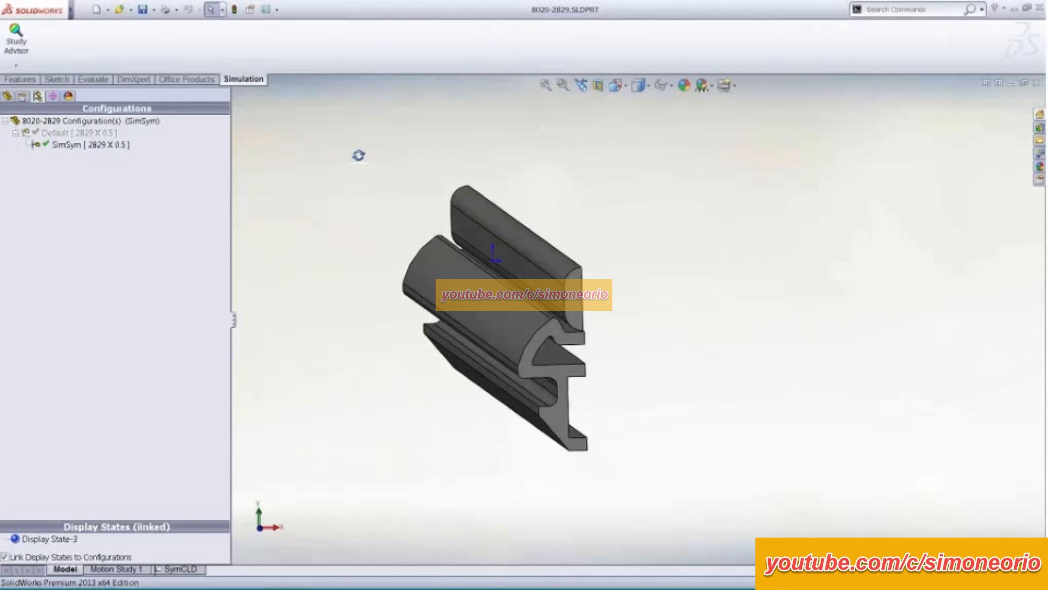
# Step: Create a nonlinear simulation study named Demo2D with 2D simplification enabled
pyautogui.click(15, 65)
pyautogui.click(33, 89)
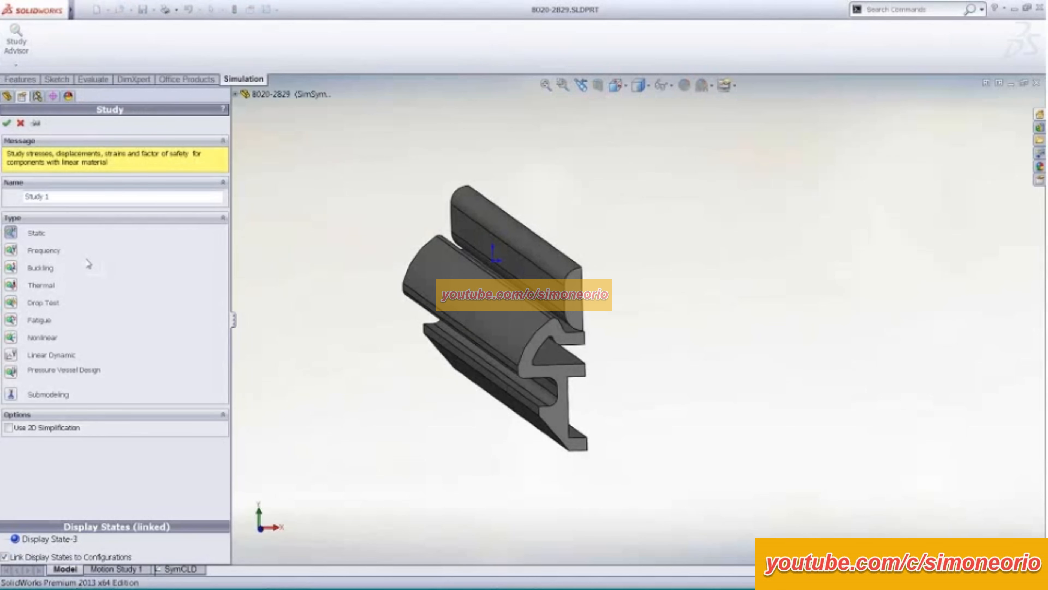
pyautogui.click(8, 338)
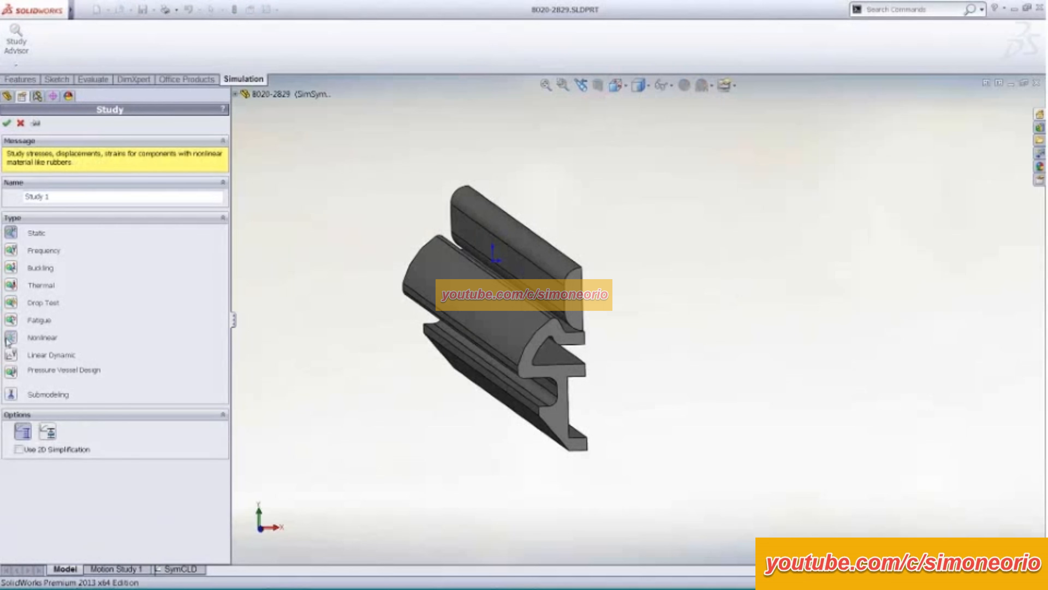
pyautogui.click(19, 449)
pyautogui.tripleClick(41, 196)
pyautogui.write('De')
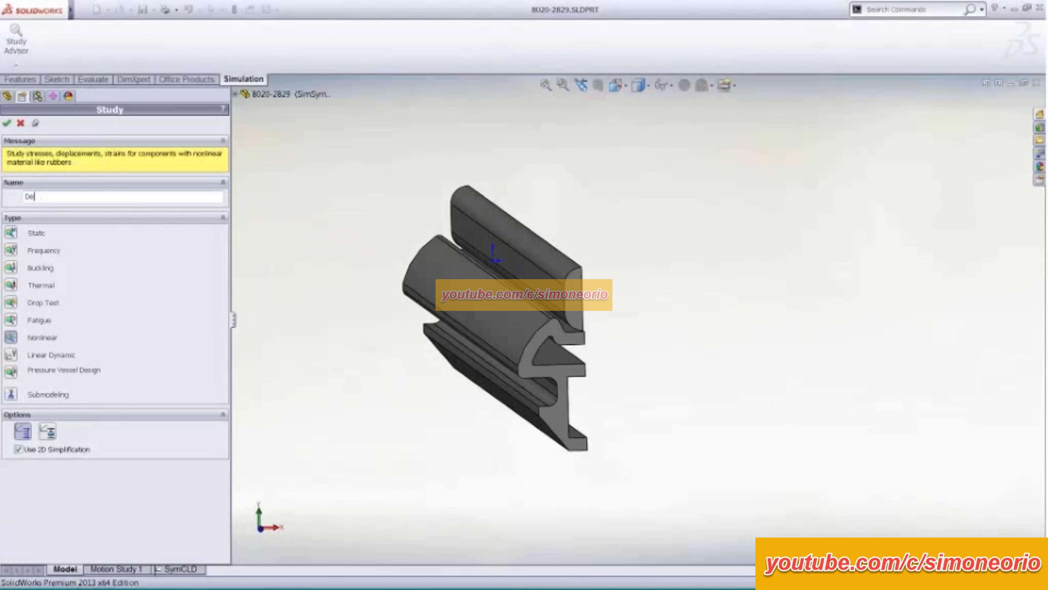
pyautogui.write('mo2D')
pyautogui.click(6, 124)
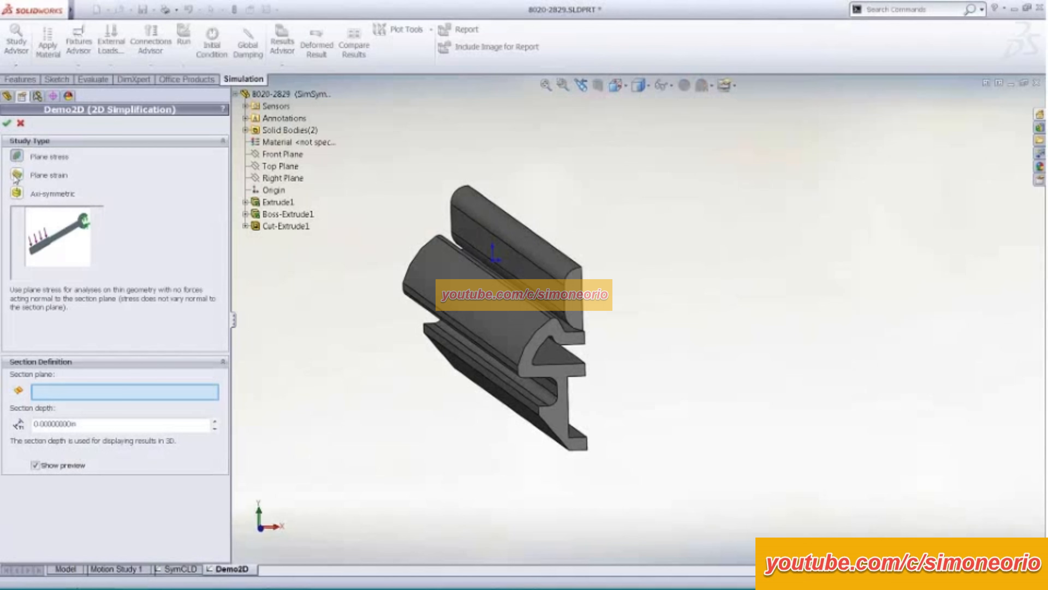
# Step: Define the 2D study as plane strain with the Front Plane as section plane and a section depth of 6 in
pyautogui.click(16, 175)
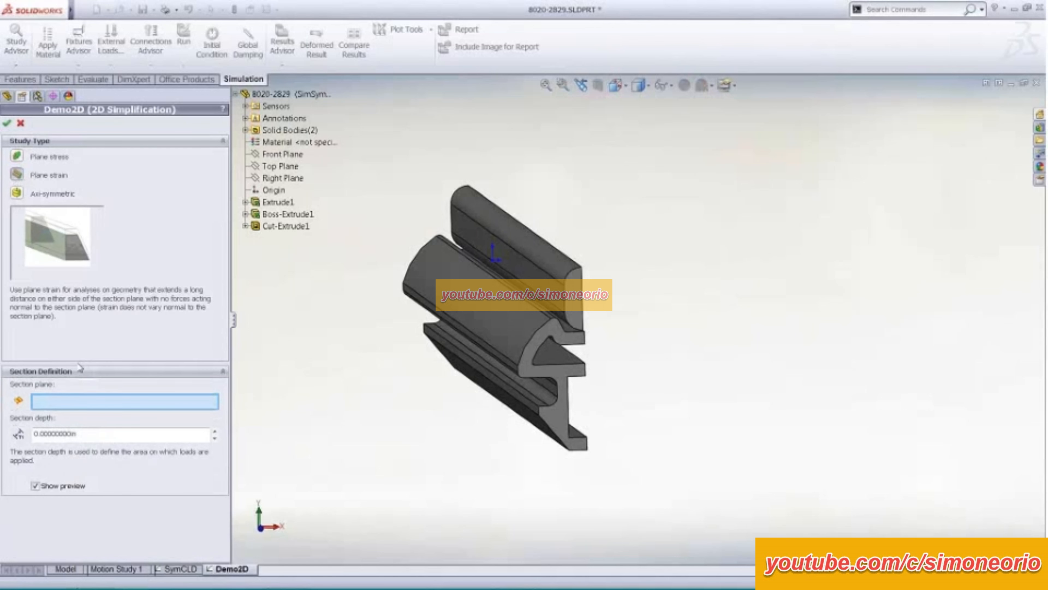
pyautogui.click(278, 154)
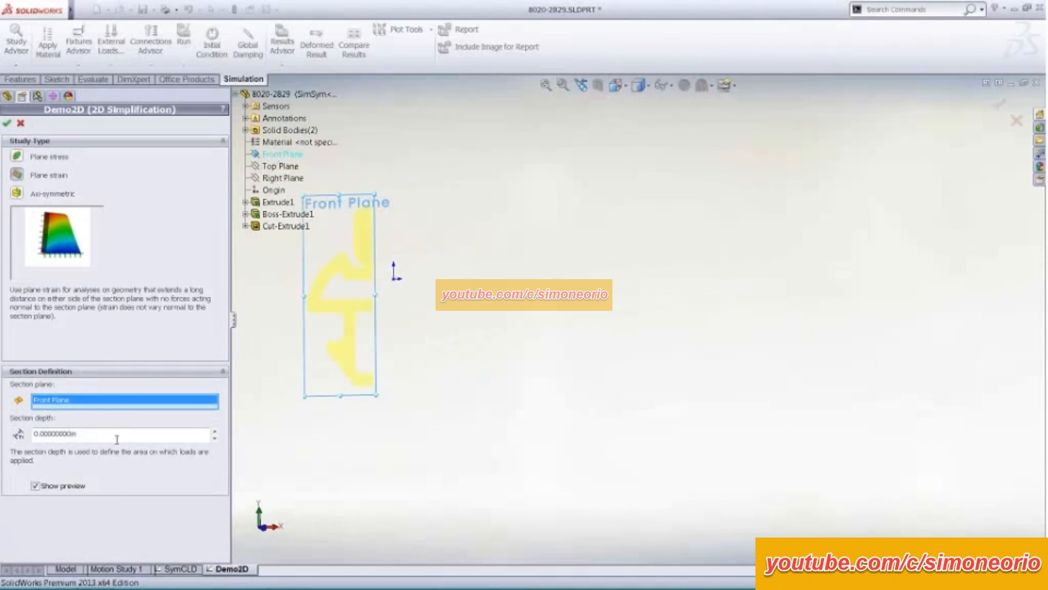
pyautogui.moveTo(117, 439); pyautogui.dragTo(25, 432)
pyautogui.write('6')
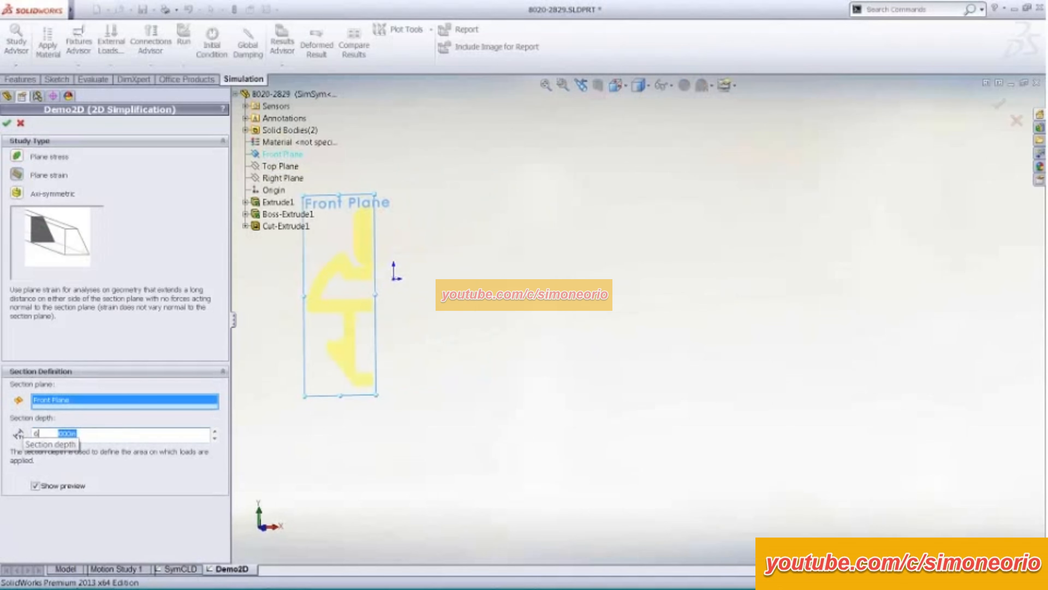
pyautogui.press('Return')
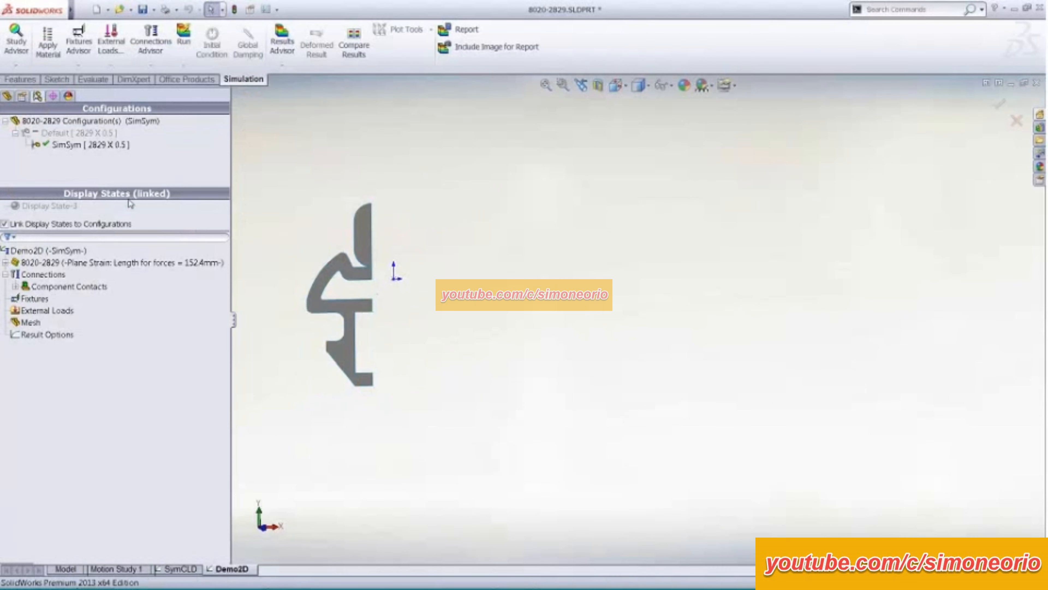
# Step: Apply a Fixed Geometry fixture to the slanted lower edge and the bottom edge of the seal profile
pyautogui.scroll(1, 454, 256)
pyautogui.keyDown('ctrl'); pyautogui.moveTo(449, 253); pyautogui.dragTo(606, 232, button='middle'); pyautogui.keyUp('ctrl')
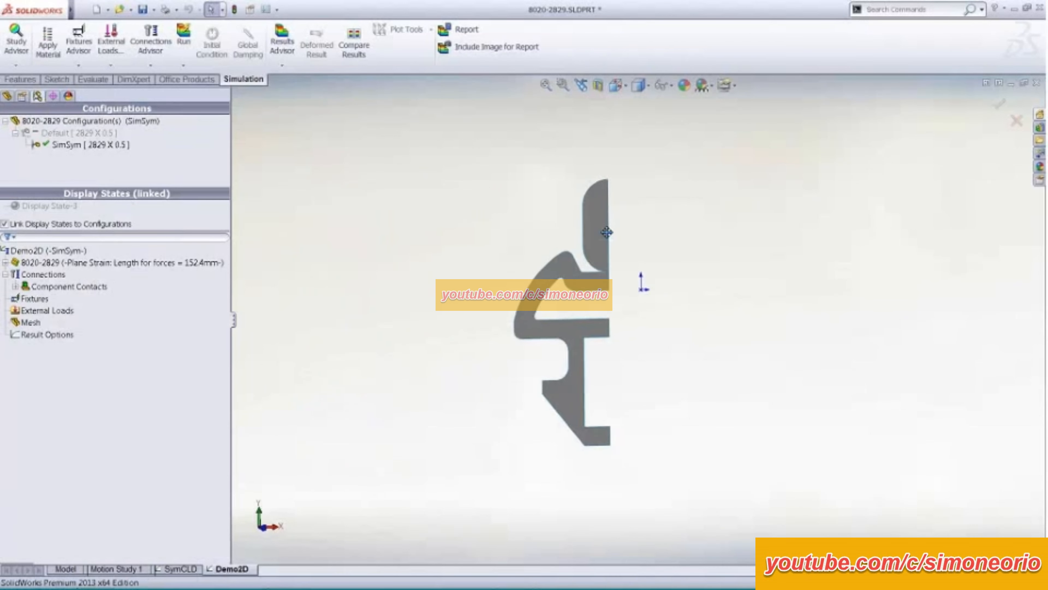
pyautogui.scroll(-4, 595, 239)
pyautogui.scroll(1, 592, 246)
pyautogui.moveTo(554, 253); pyautogui.dragTo(458, 187, button='middle')
pyautogui.click(35, 299)
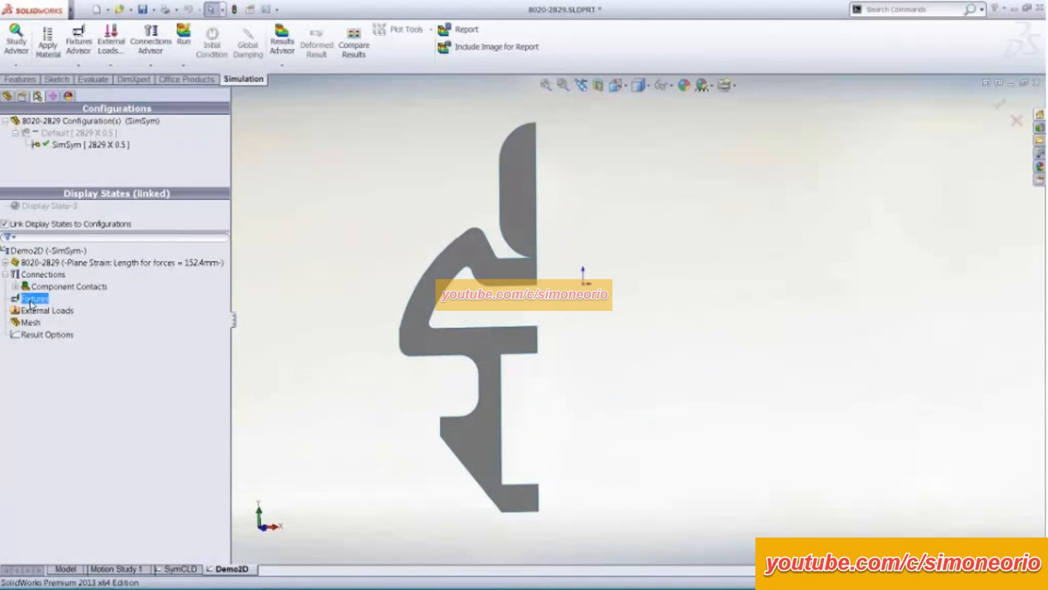
pyautogui.rightClick(31, 302)
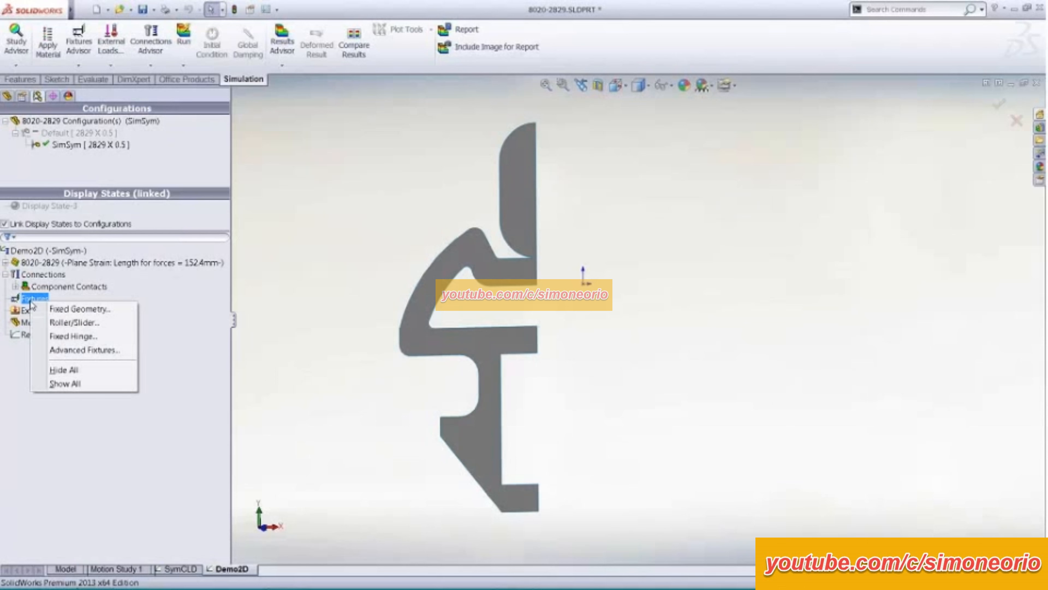
pyautogui.click(76, 309)
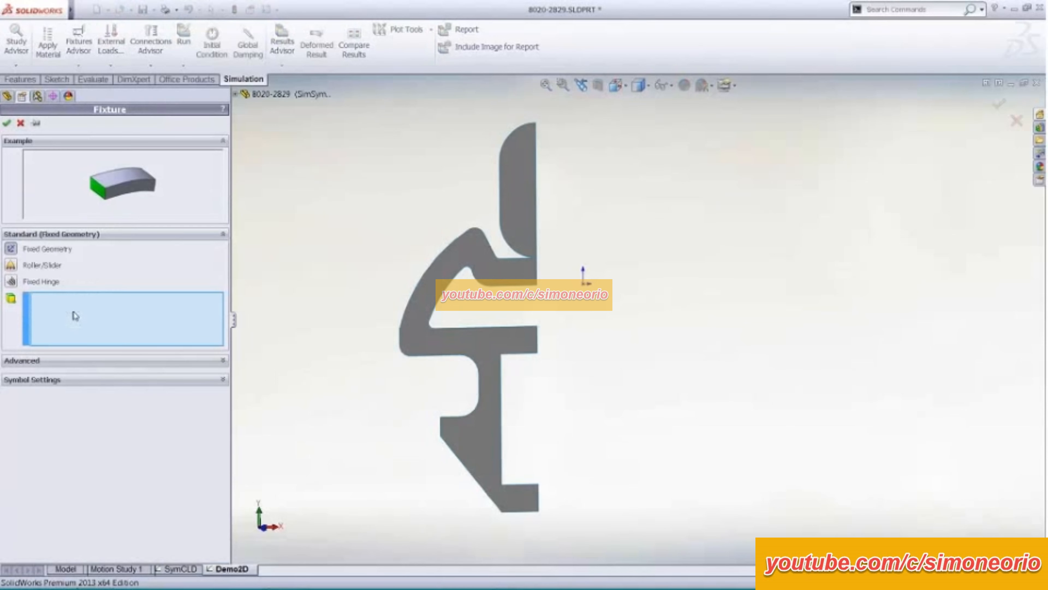
pyautogui.click(442, 428)
pyautogui.click(529, 513)
pyautogui.click(441, 428)
pyautogui.click(471, 474)
pyautogui.click(7, 123)
# Step: Start a Use Reference Geometry fixture relative to the Front Plane and select the four edges of the rounded upper body
pyautogui.keyDown('ctrl'); pyautogui.moveTo(351, 249); pyautogui.dragTo(360, 239, button='middle'); pyautogui.keyUp('ctrl')
pyautogui.rightClick(35, 324)
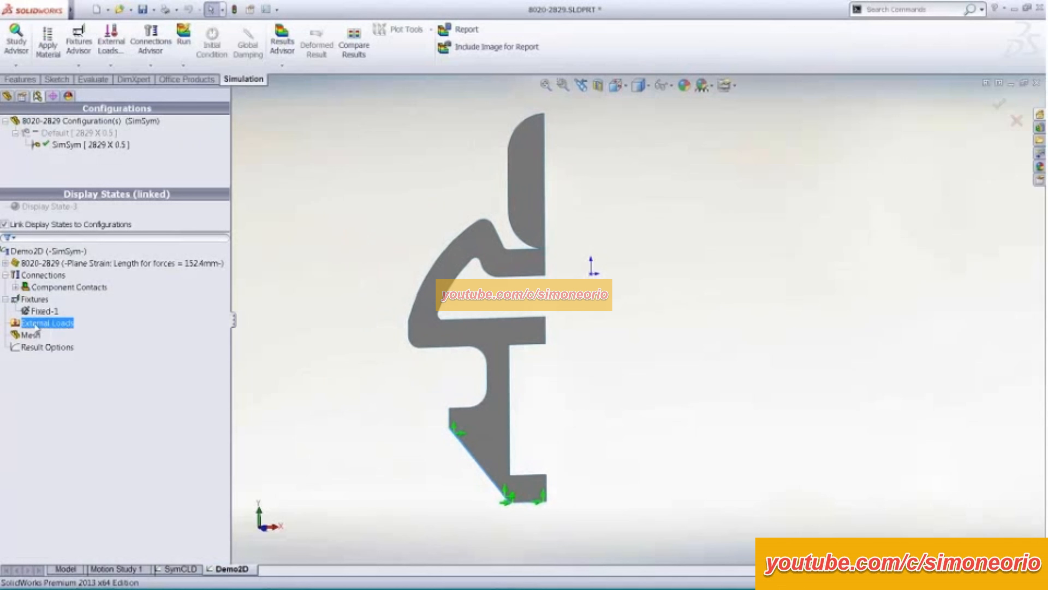
pyautogui.rightClick(32, 301)
pyautogui.click(76, 351)
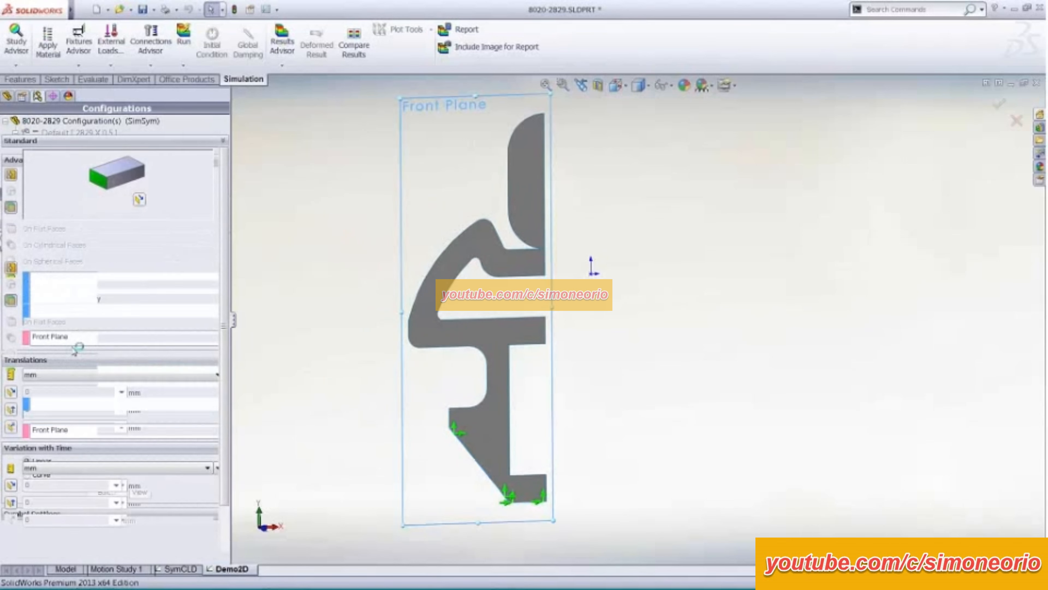
pyautogui.moveTo(225, 324); pyautogui.dragTo(225, 369)
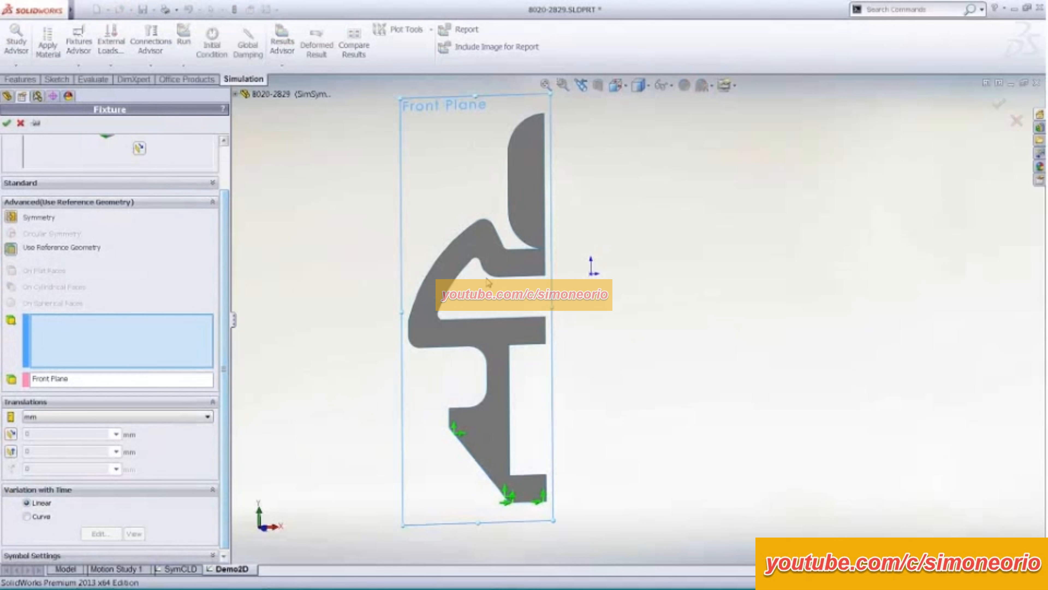
pyautogui.click(524, 228)
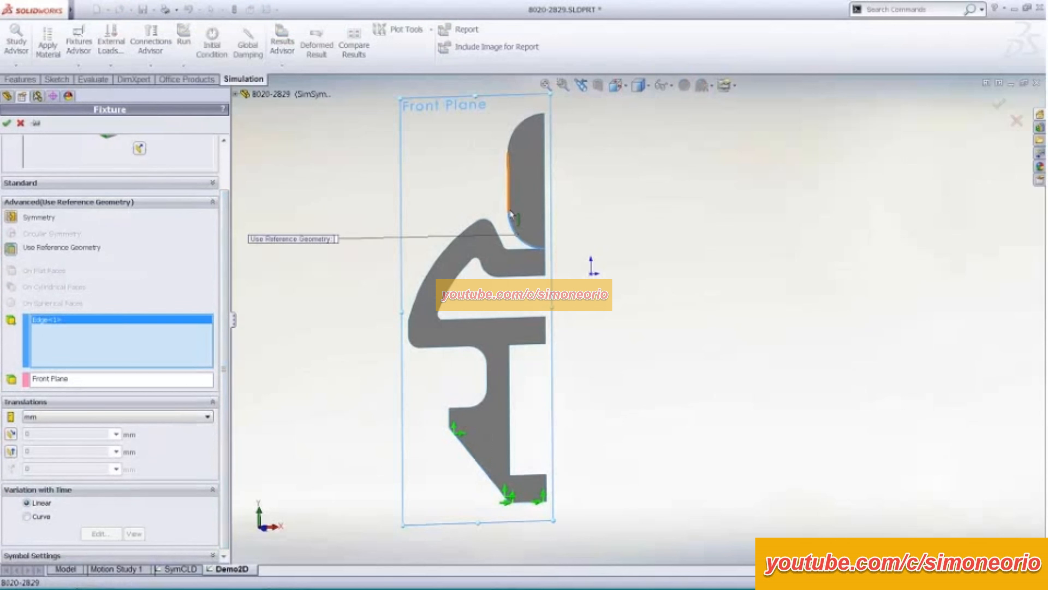
pyautogui.click(507, 161)
pyautogui.click(513, 141)
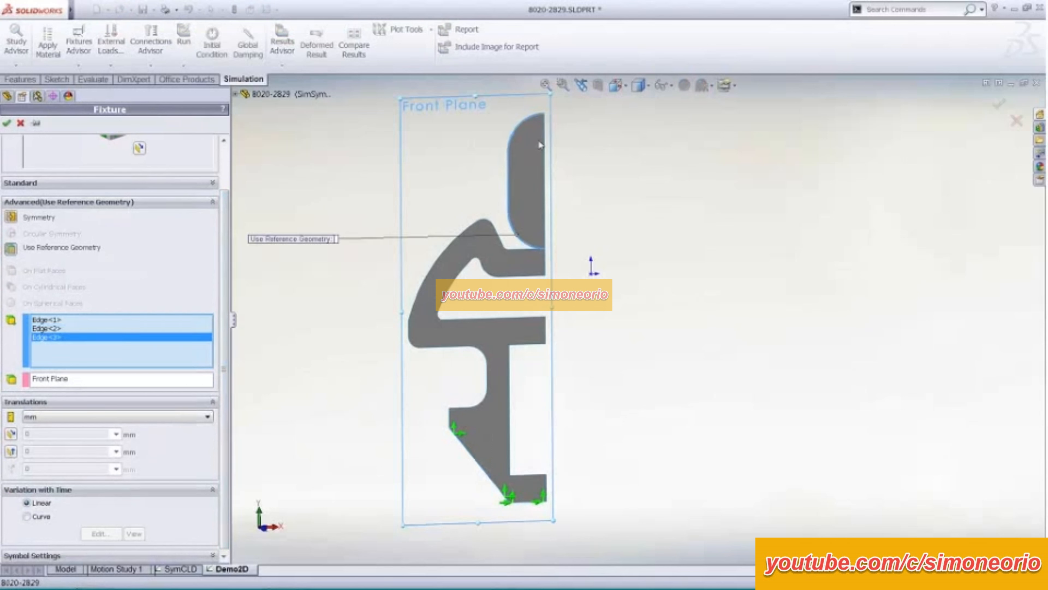
# Step: Prescribe the upper body's translations as 0 mm along plane direction 1 and 10 mm along direction 2, with direction 2 reversed
pyautogui.click(13, 452)
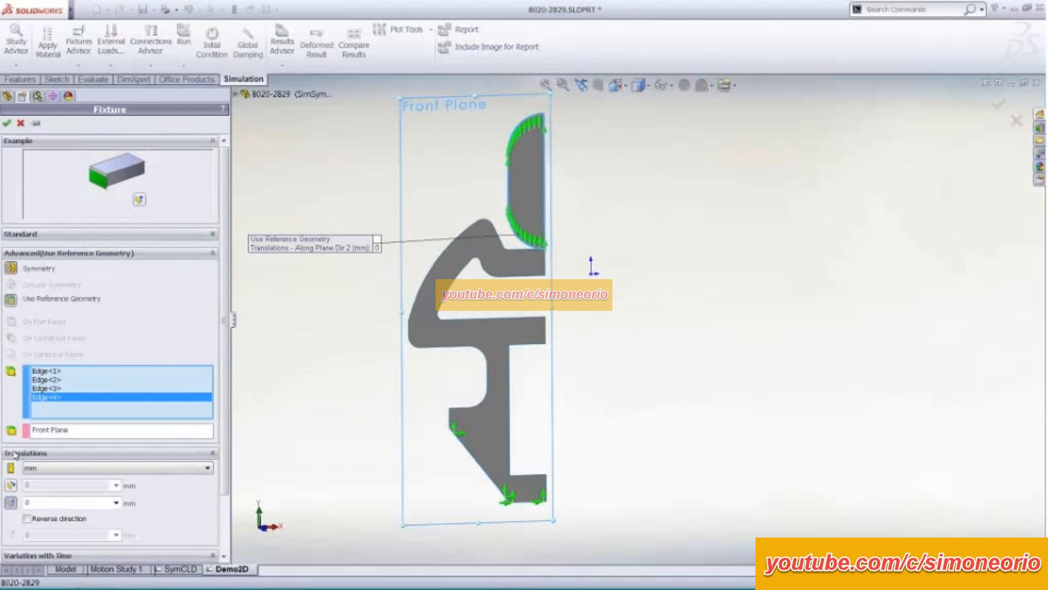
pyautogui.scroll(-1, 500, 181)
pyautogui.scroll(-2, 534, 211)
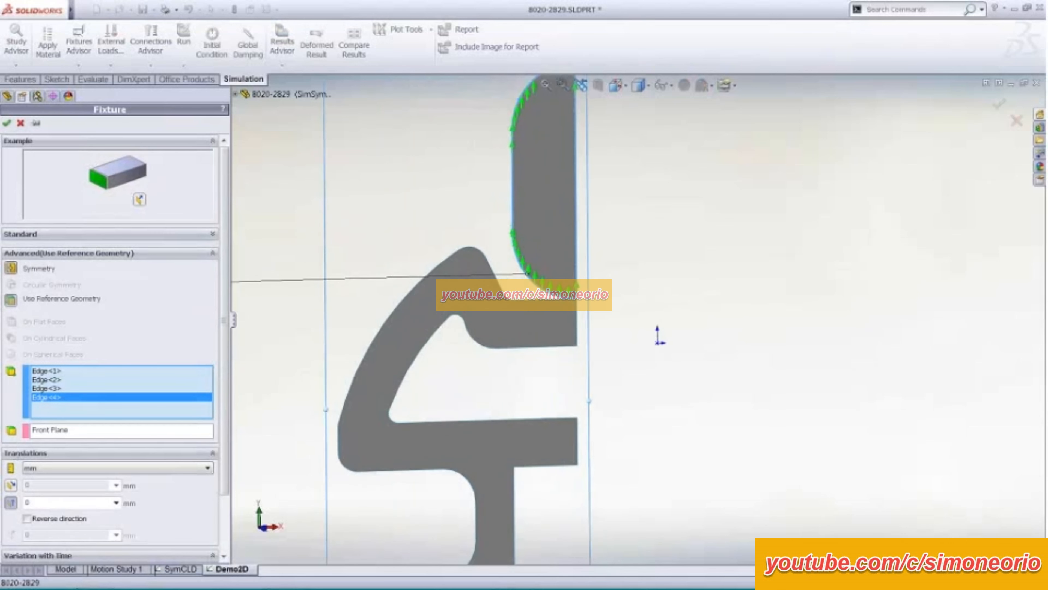
pyautogui.click(27, 518)
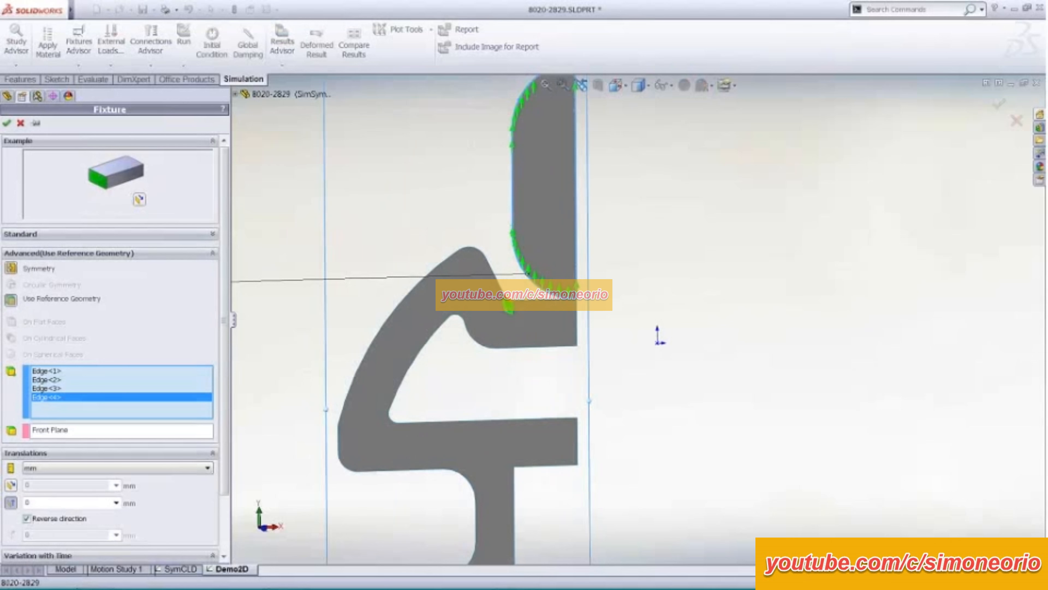
pyautogui.doubleClick(66, 507)
pyautogui.write('10')
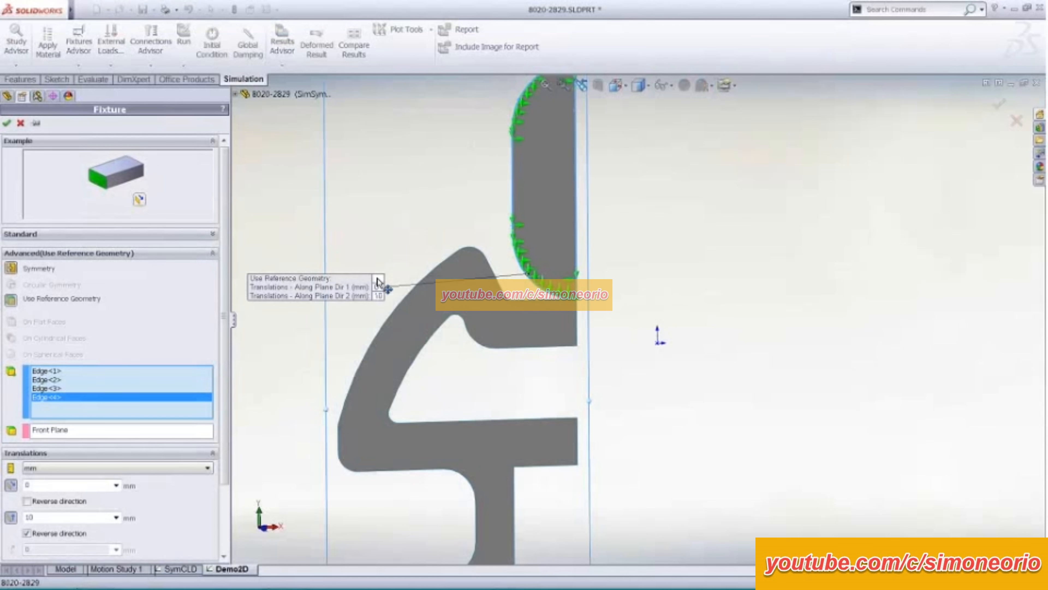
# Step: Make the upper body's translations follow a time curve with points (0, 0), (0.5, 1) and (1, 0), and accept the fixture
pyautogui.scroll(-4, 38, 523)
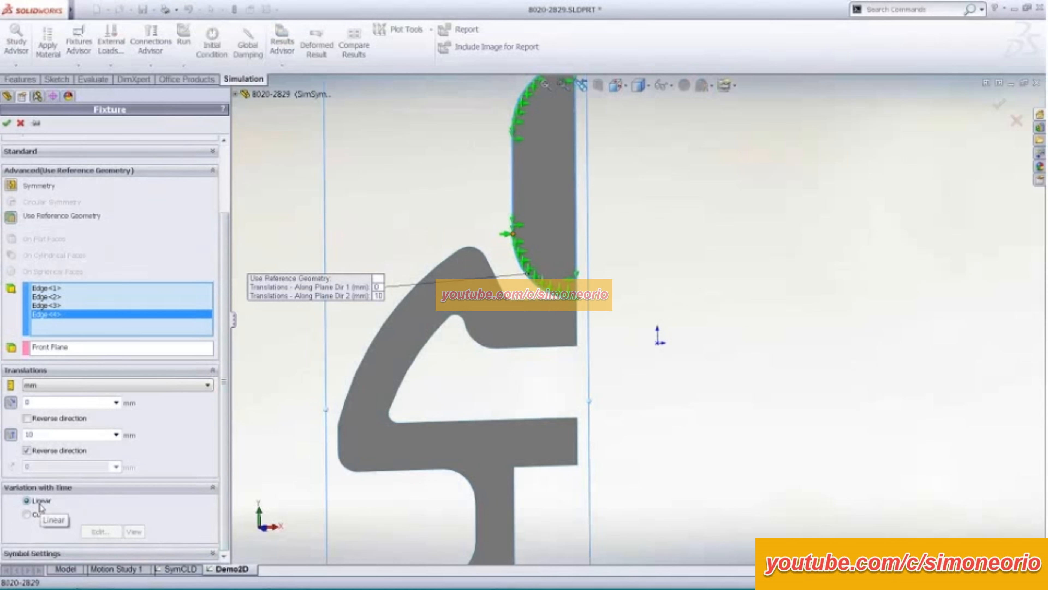
pyautogui.click(26, 517)
pyautogui.click(103, 532)
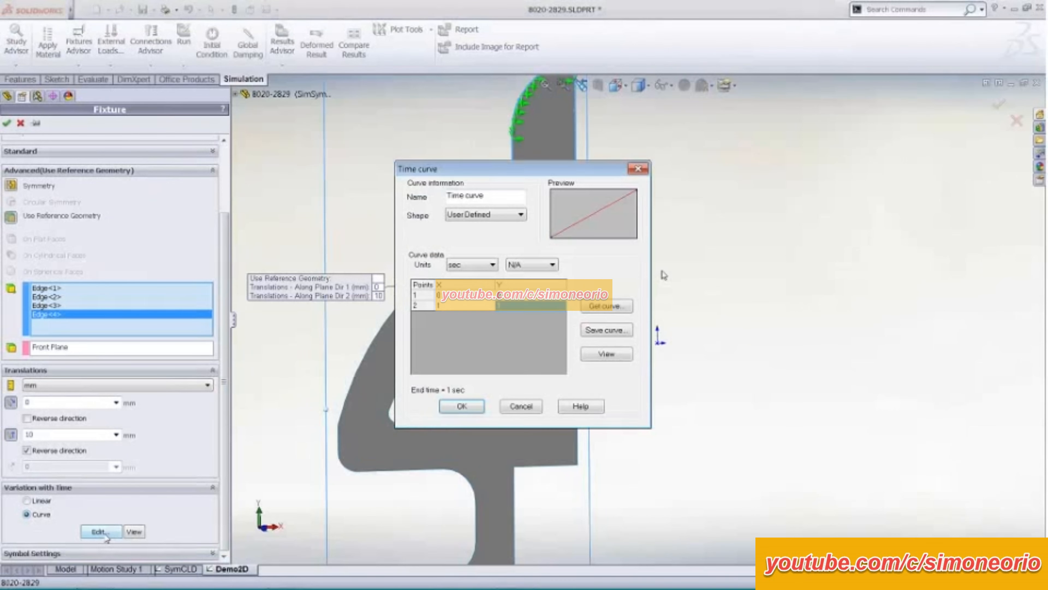
pyautogui.press('Return')
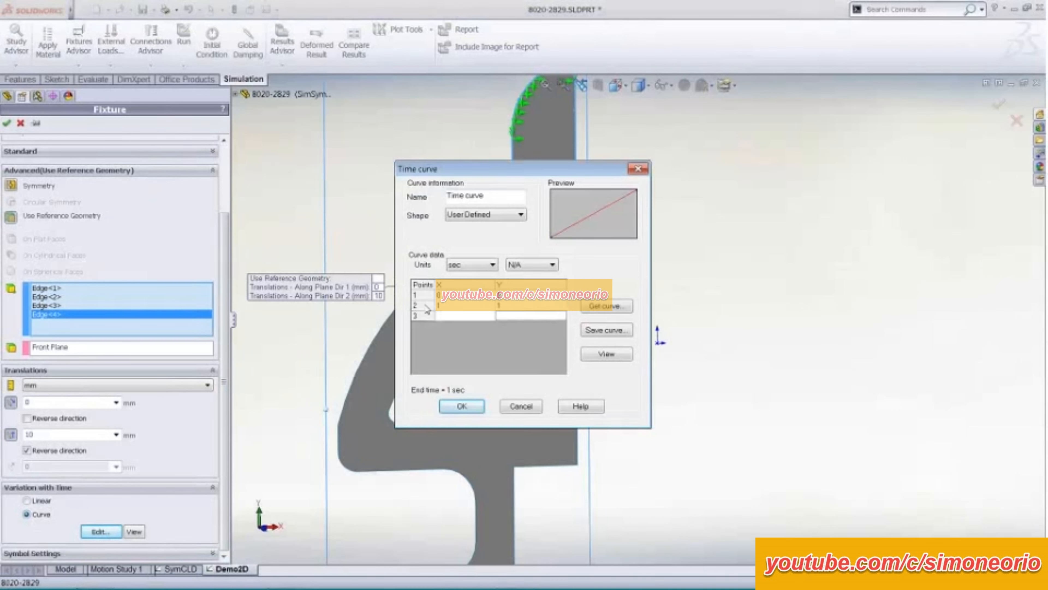
pyautogui.write('10')
pyautogui.moveTo(508, 307); pyautogui.dragTo(494, 306)
pyautogui.hotkey('shift', 'Tab')
pyautogui.write('0.5')
pyautogui.press('Tab')
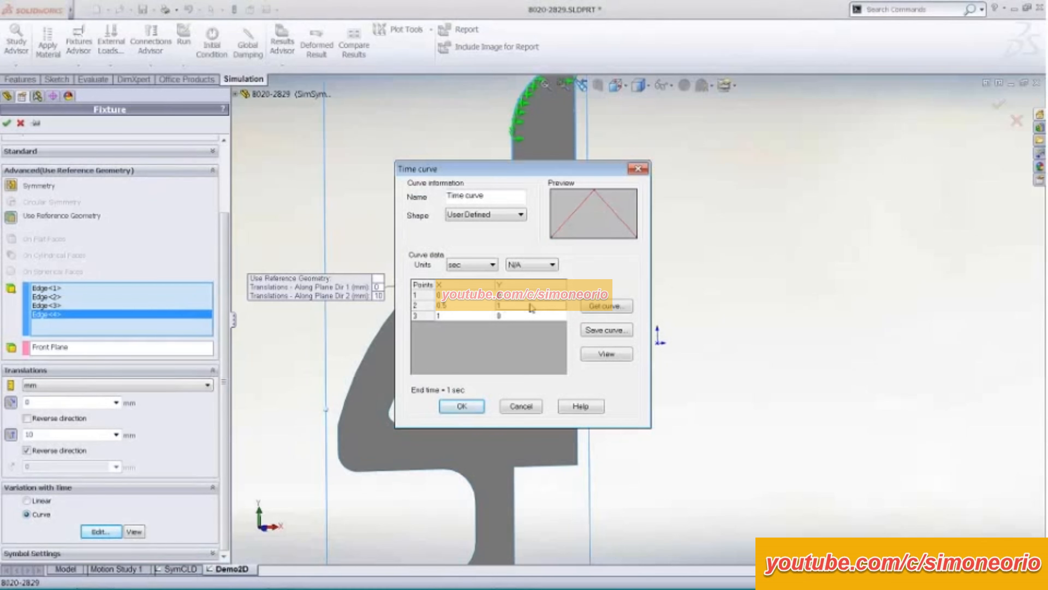
pyautogui.click(465, 316)
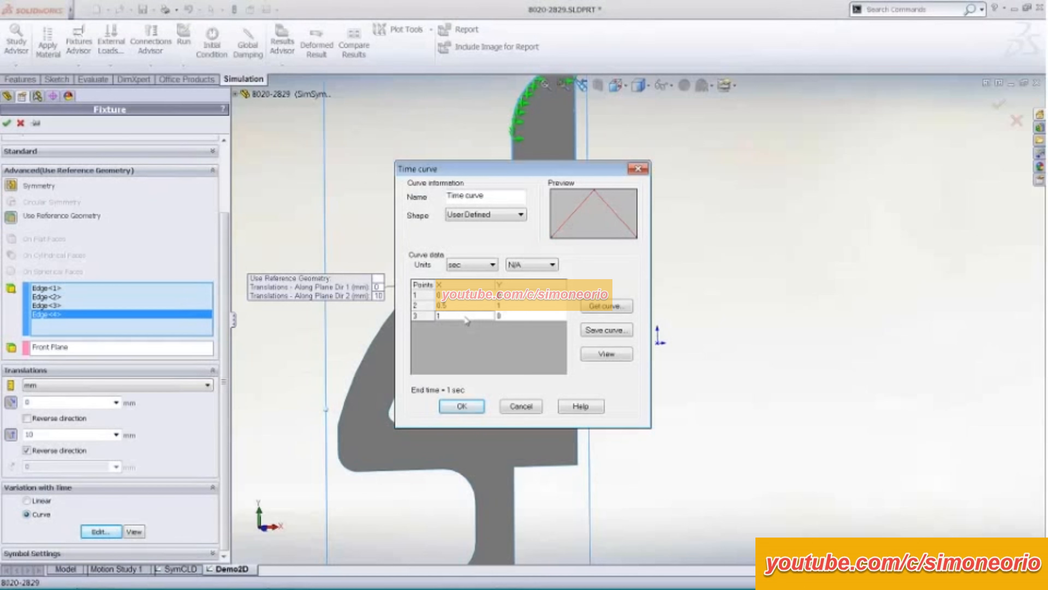
pyautogui.click(519, 410)
pyautogui.click(6, 122)
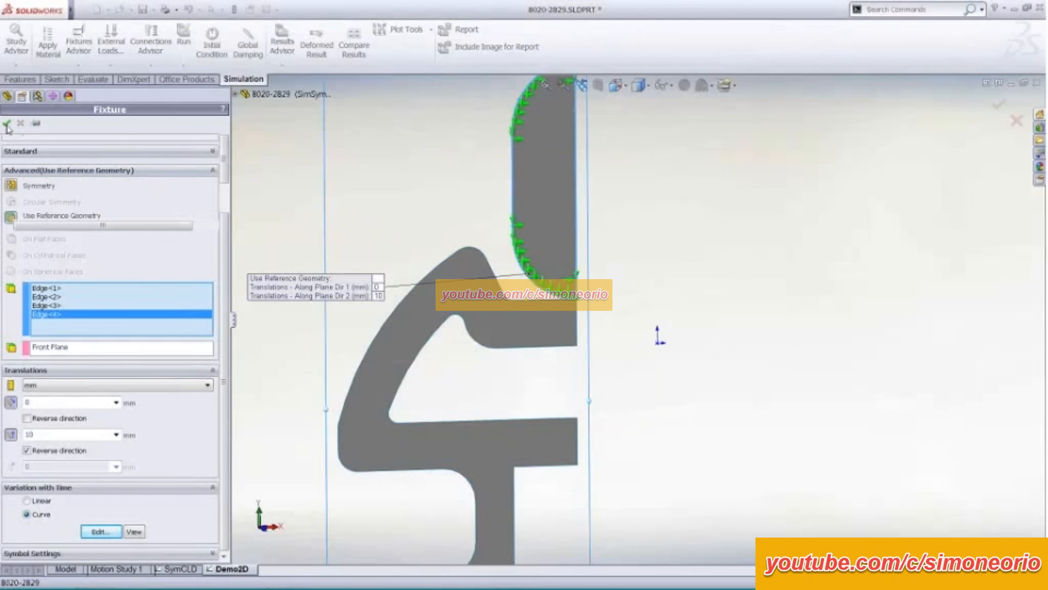
# Step: Expand the part in the study and highlight its two surface bodies
pyautogui.scroll(1, 646, 310)
pyautogui.keyDown('ctrl'); pyautogui.moveTo(646, 346); pyautogui.dragTo(637, 319, button='middle'); pyautogui.keyUp('ctrl')
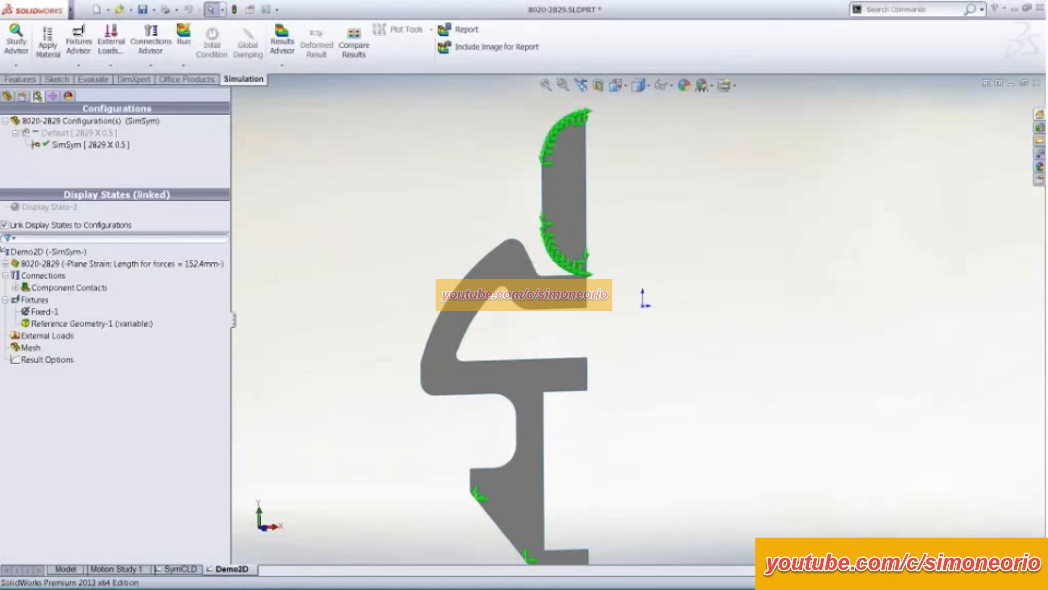
pyautogui.click(5, 263)
pyautogui.click(70, 275)
pyautogui.keyDown('ctrl'); pyautogui.click(71, 286); pyautogui.keyUp('ctrl')
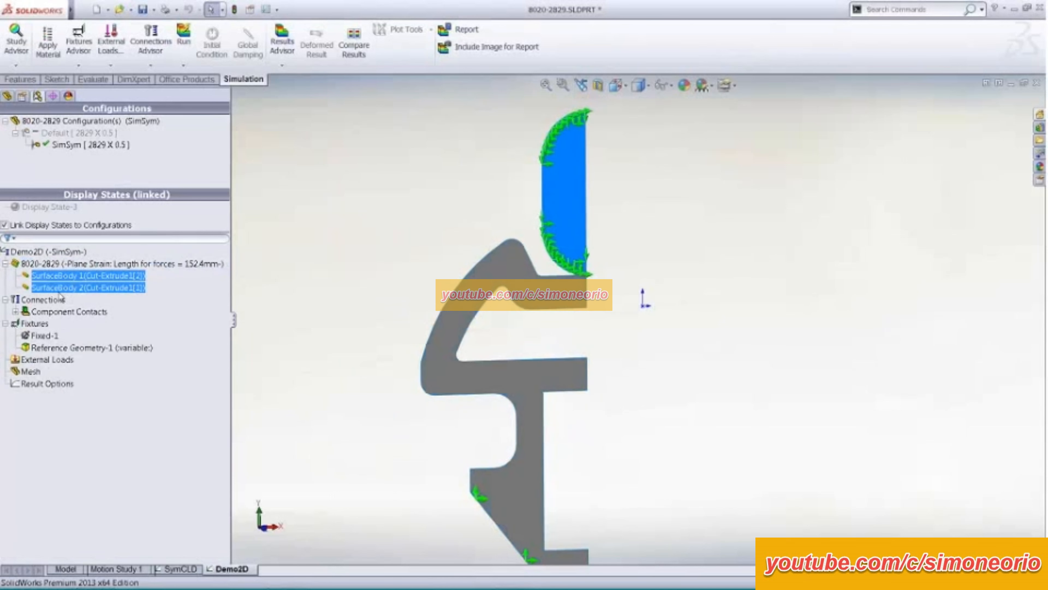
# Step: Create a No Penetration contact set between the rounded upper body's face and the seal profile's face
pyautogui.rightClick(47, 299)
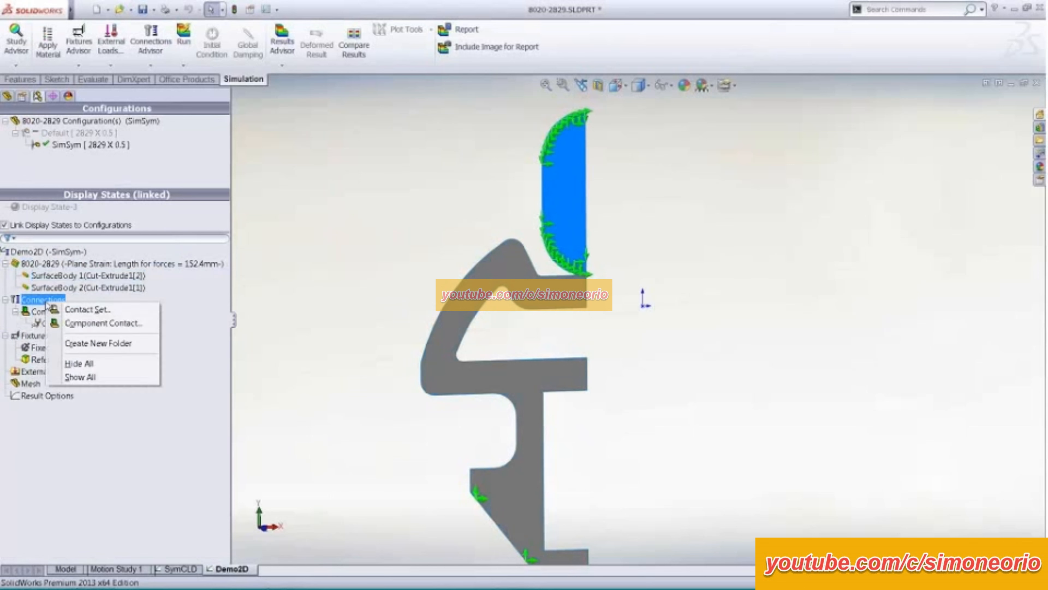
pyautogui.click(68, 310)
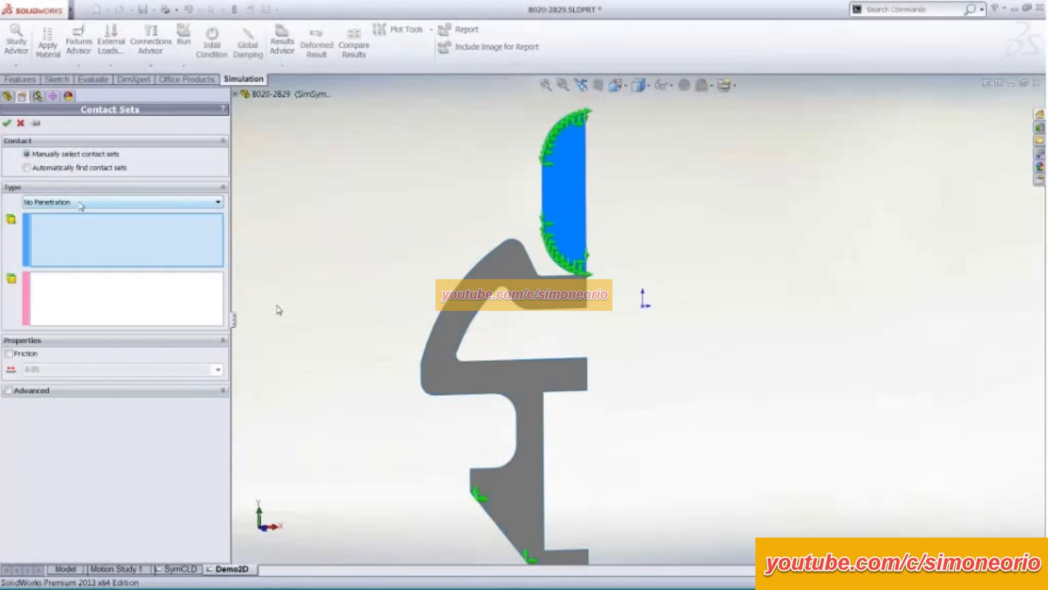
pyautogui.click(81, 203)
pyautogui.click(48, 214)
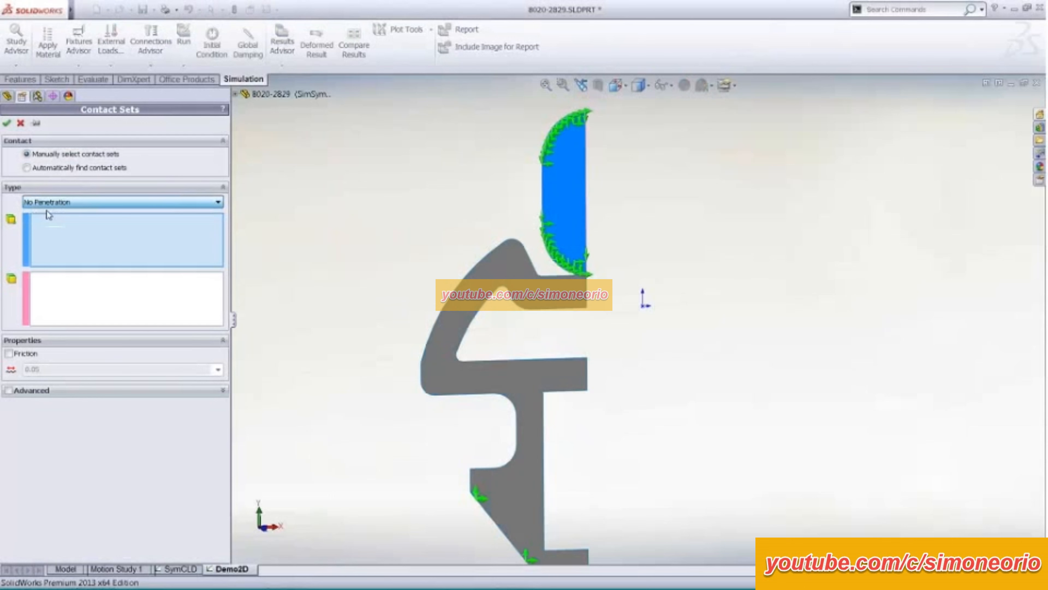
pyautogui.click(578, 211)
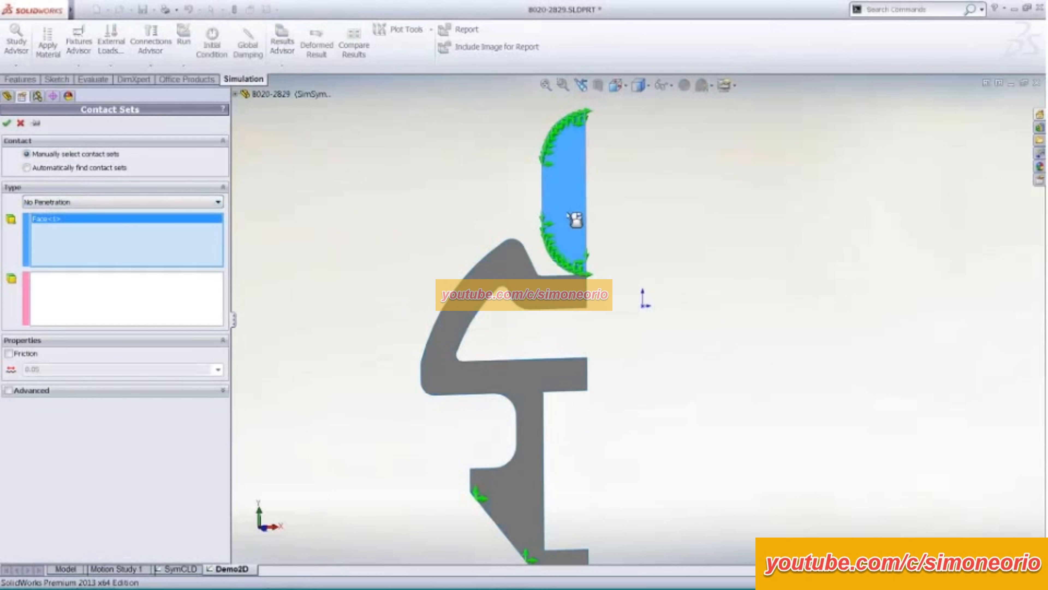
pyautogui.click(110, 297)
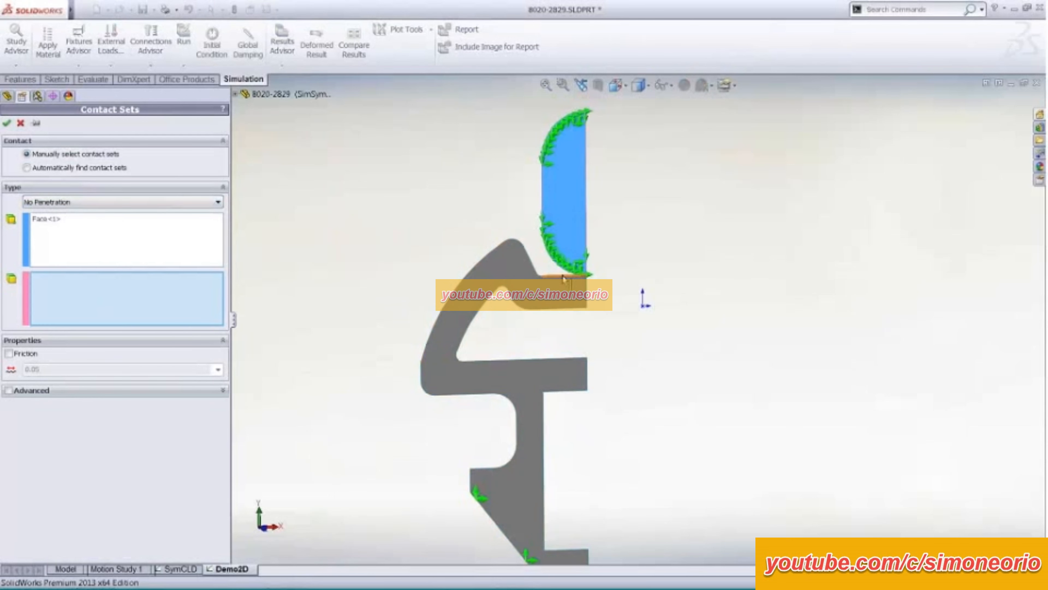
pyautogui.click(564, 284)
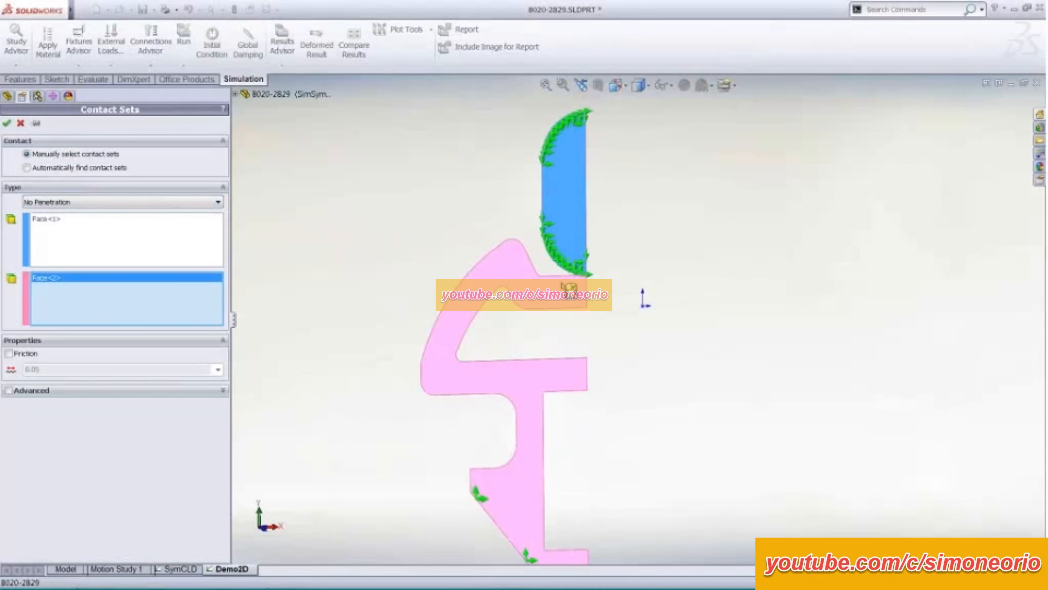
pyautogui.click(7, 123)
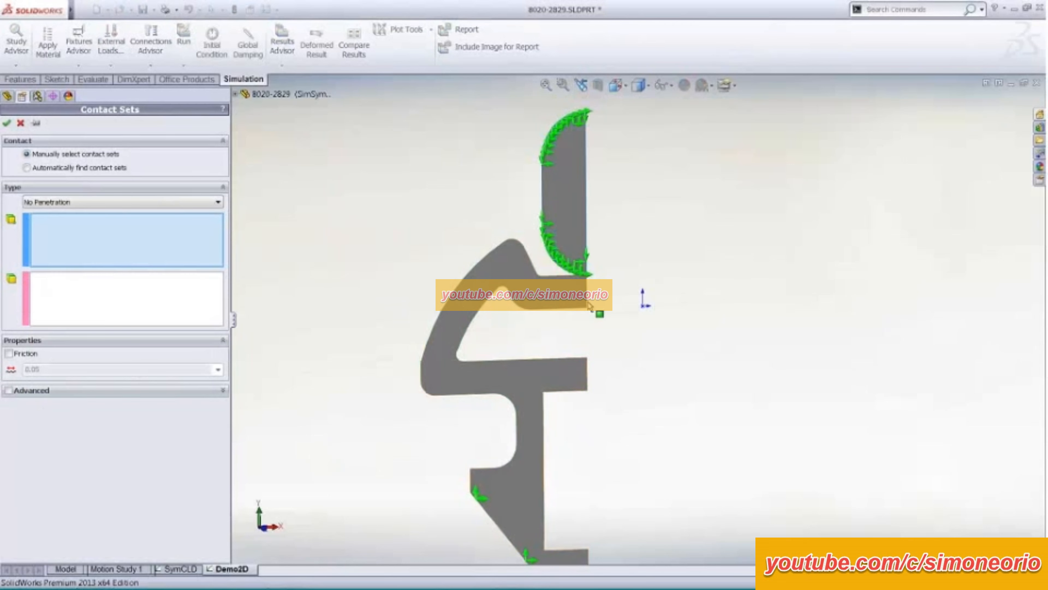
# Step: Add a No Penetration contact set between the underside of the seal's upper arm and the facing top edge of its lower arm
pyautogui.click(572, 310)
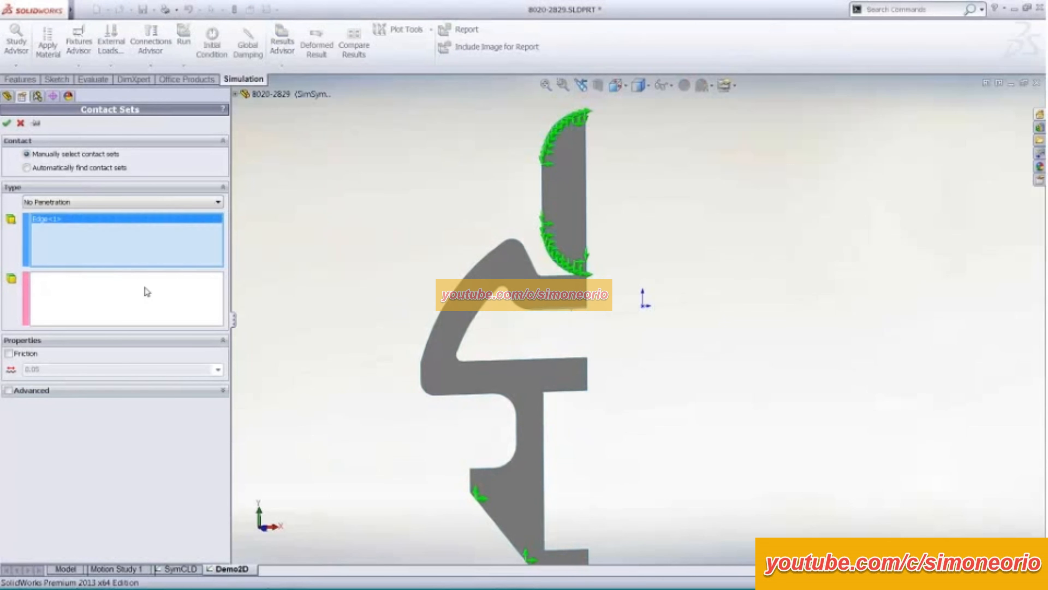
pyautogui.click(572, 358)
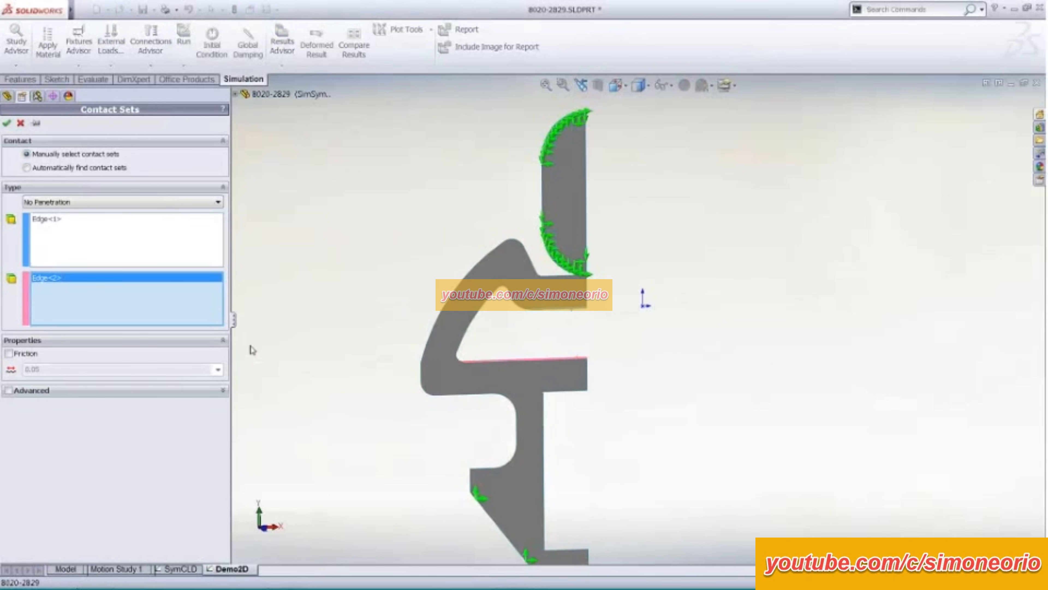
pyautogui.click(7, 123)
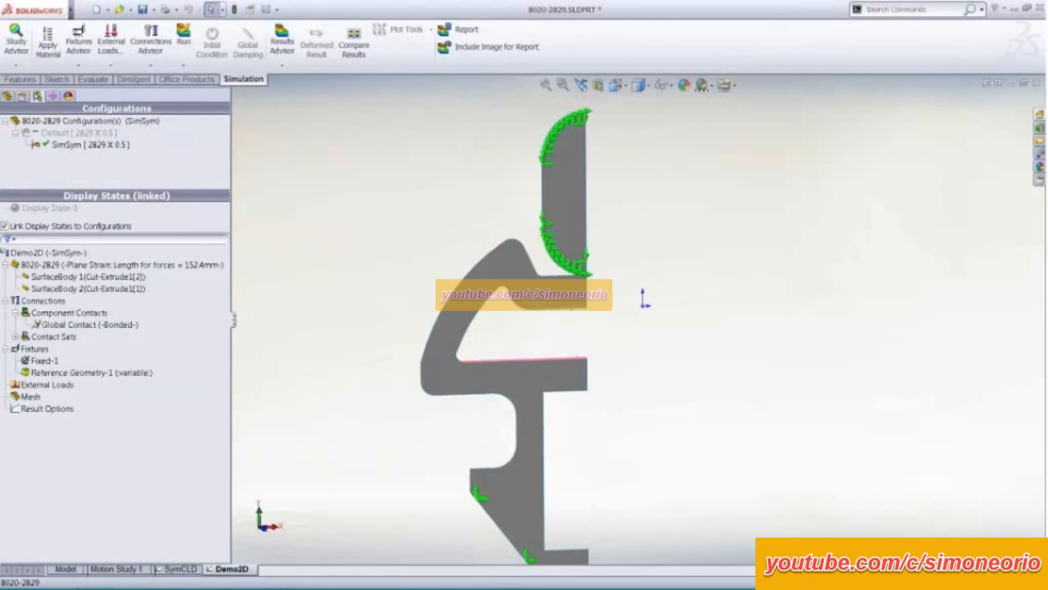
# Step: Apply a Symmetry fixture to the seal's three vertical edges on the centreline: upper arm, lower arm and base
pyautogui.scroll(2, 304, 253)
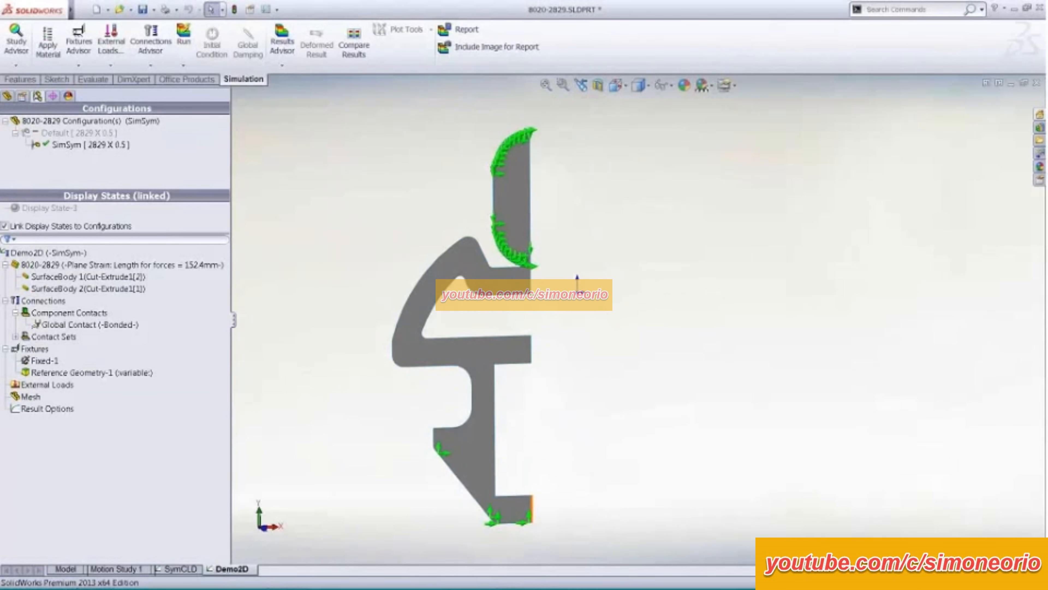
pyautogui.rightClick(35, 349)
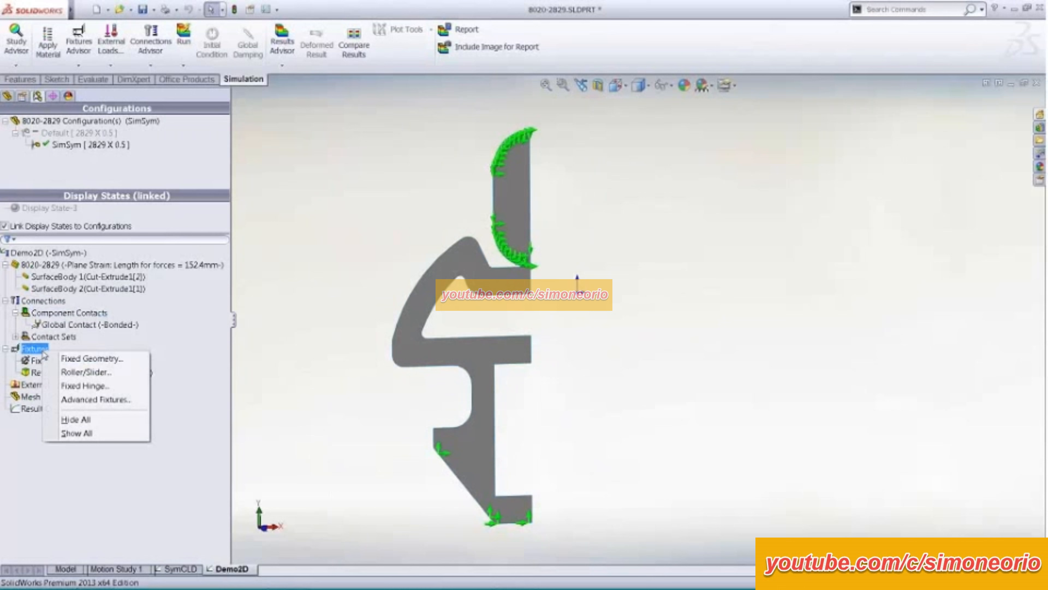
pyautogui.click(96, 399)
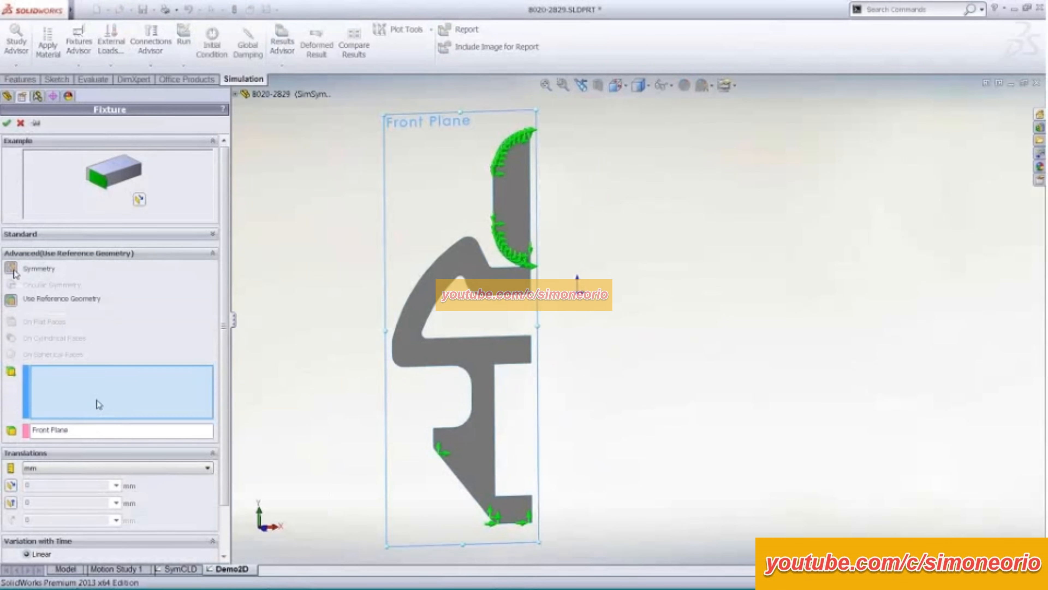
pyautogui.click(12, 268)
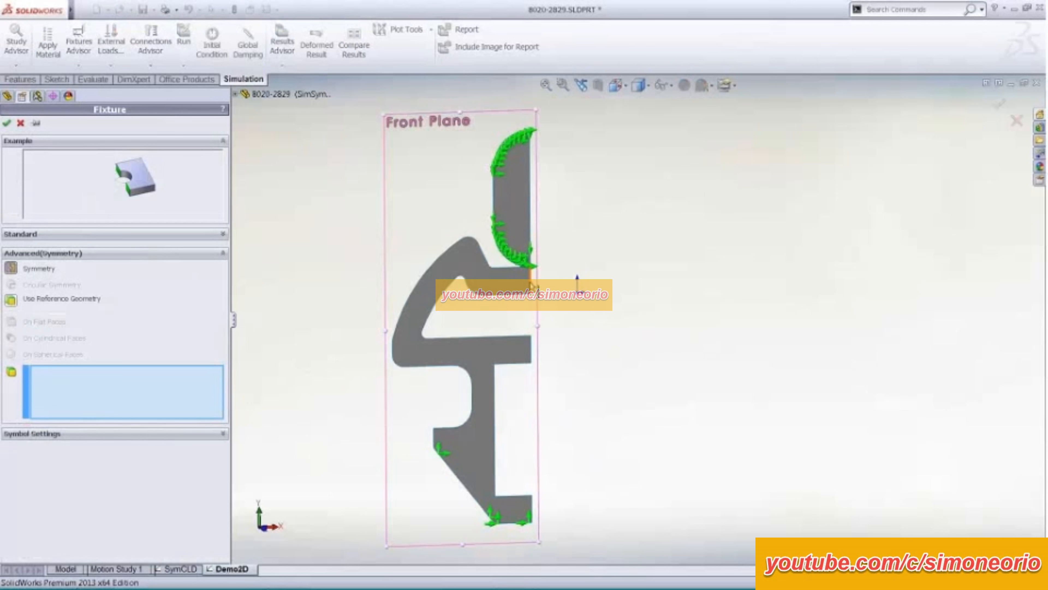
pyautogui.click(531, 282)
pyautogui.click(531, 356)
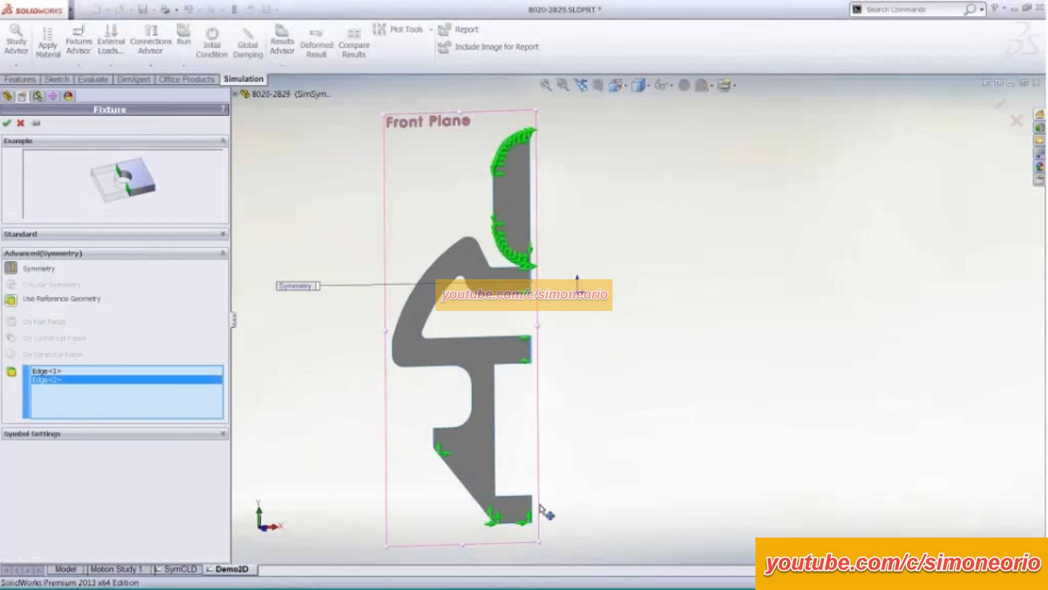
pyautogui.click(532, 510)
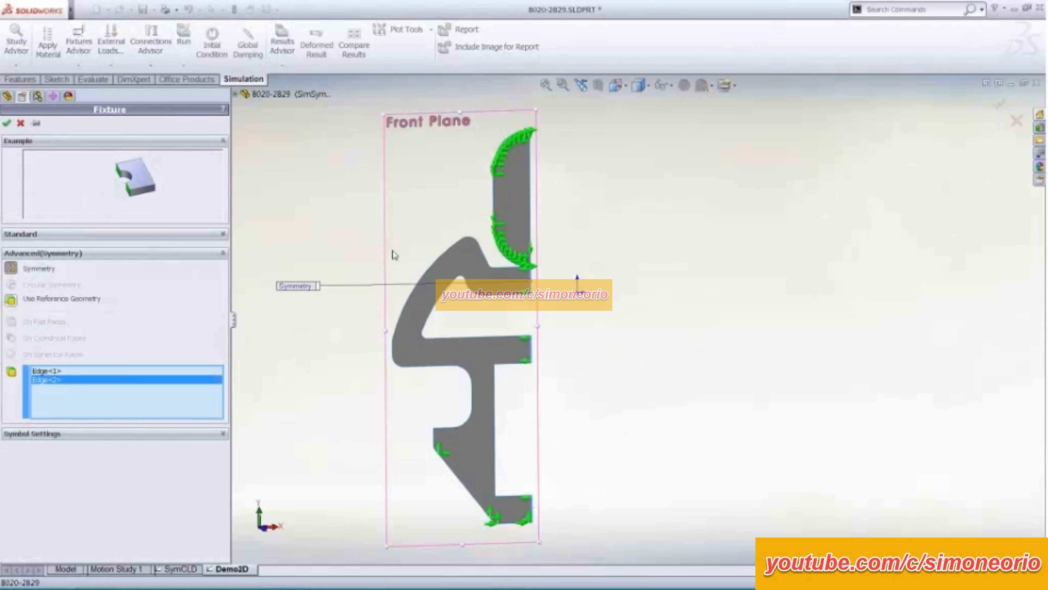
pyautogui.press('Return')
# Step: Create the mesh for both bodies with the default settings and inspect it
pyautogui.rightClick(40, 409)
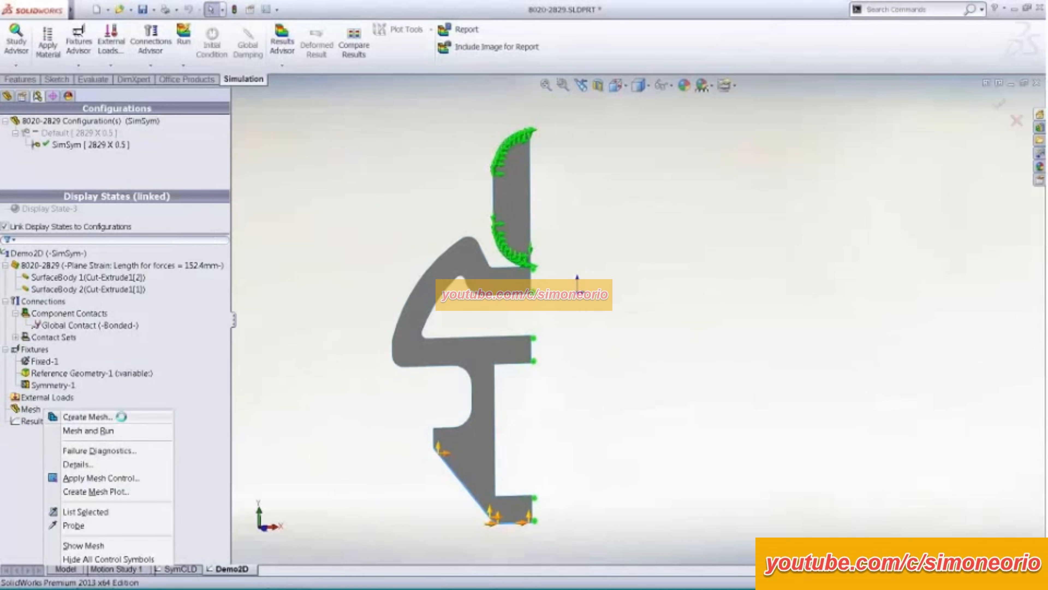
pyautogui.click(121, 416)
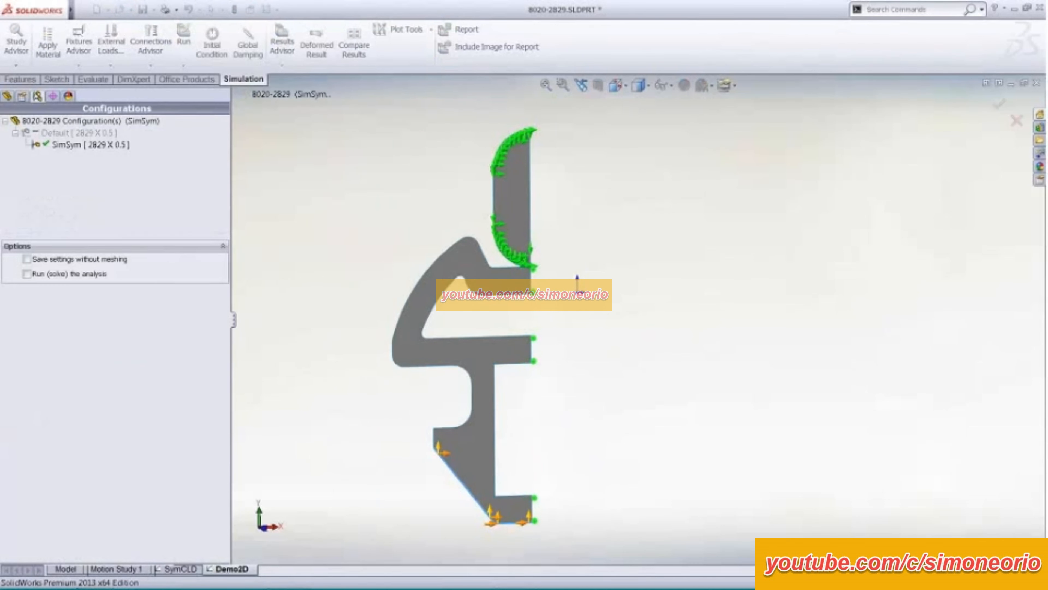
pyautogui.press('Return')
pyautogui.scroll(-4, 395, 262)
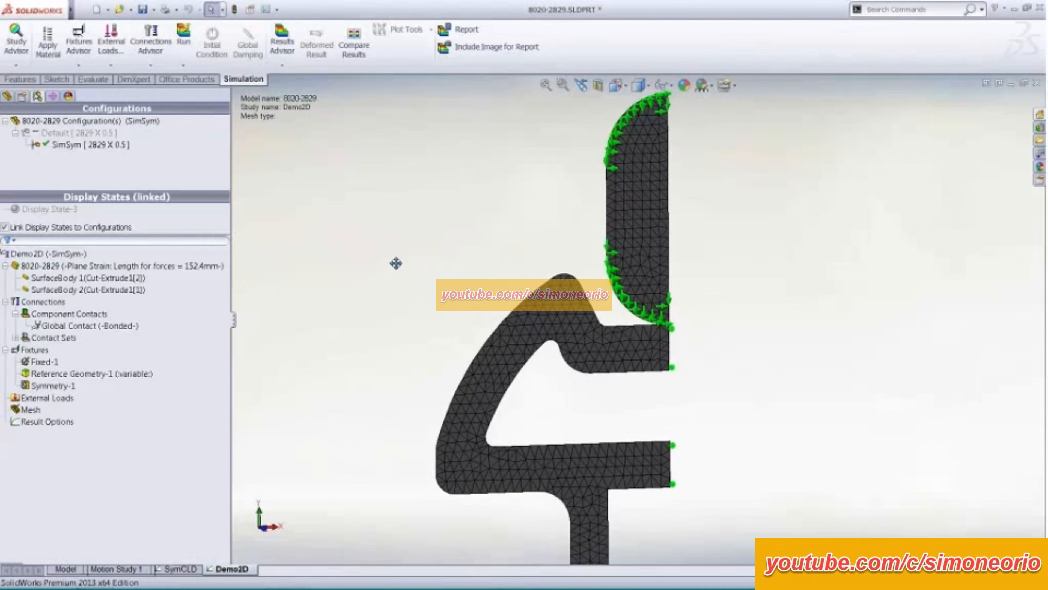
pyautogui.scroll(1, 428, 258)
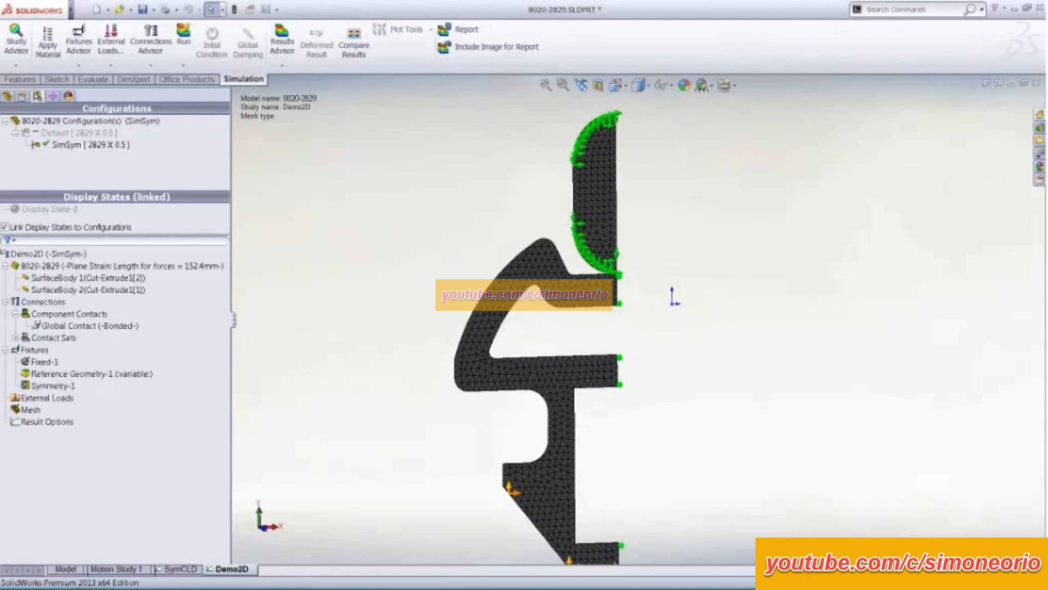
# Step: Switch to the SymCLD study, show its Stress1 intensity plot and hide the simulation symbols
pyautogui.click(174, 572)
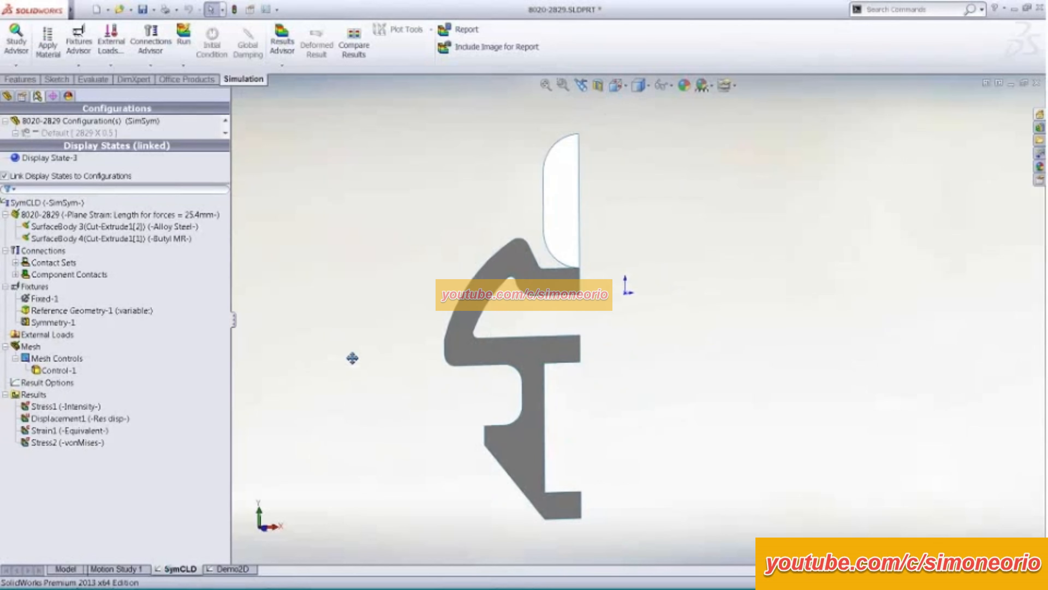
pyautogui.doubleClick(69, 407)
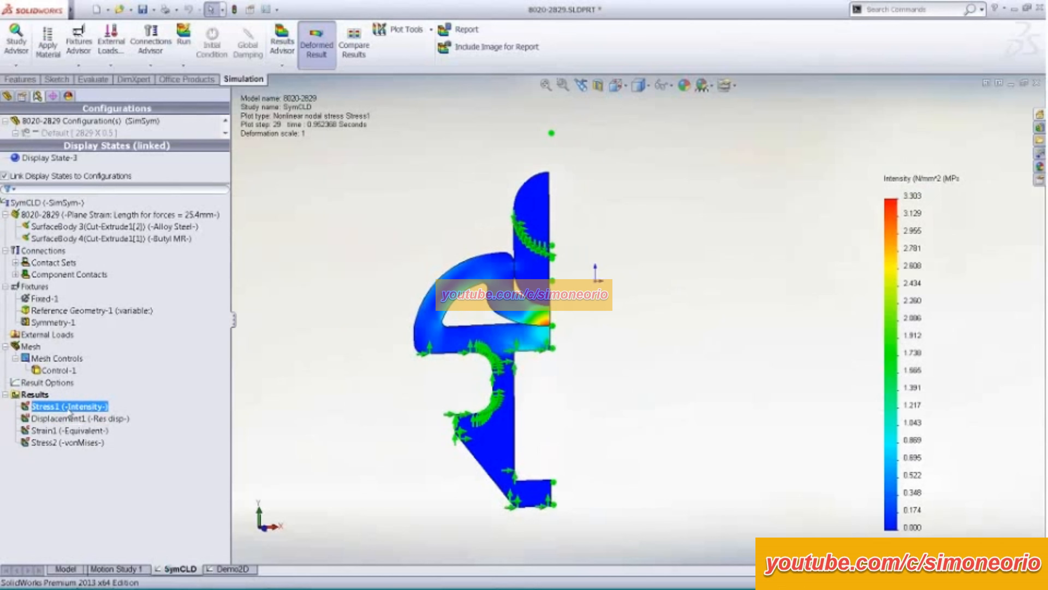
pyautogui.click(671, 85)
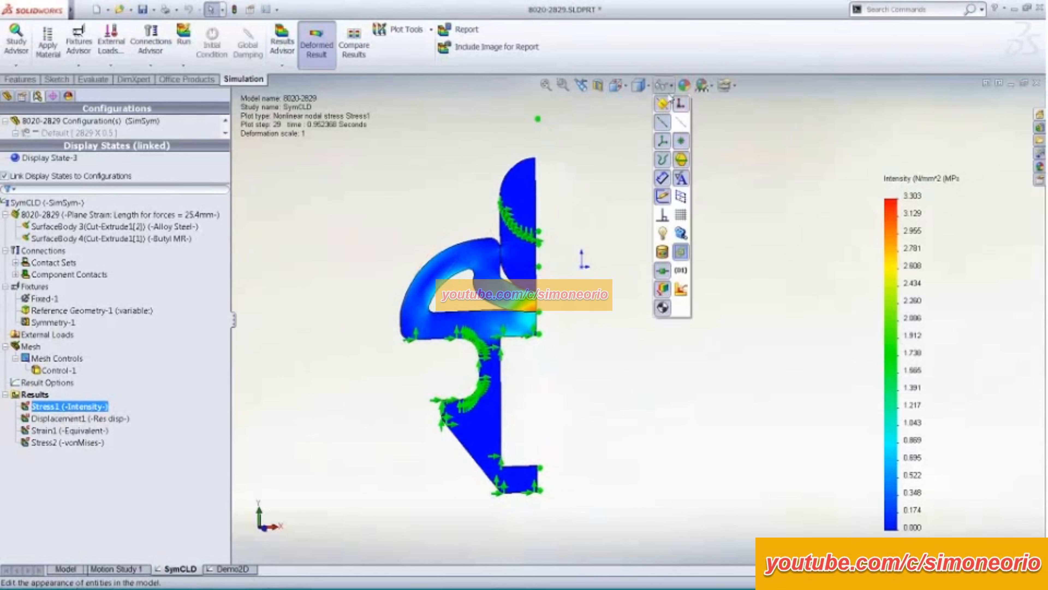
pyautogui.click(662, 307)
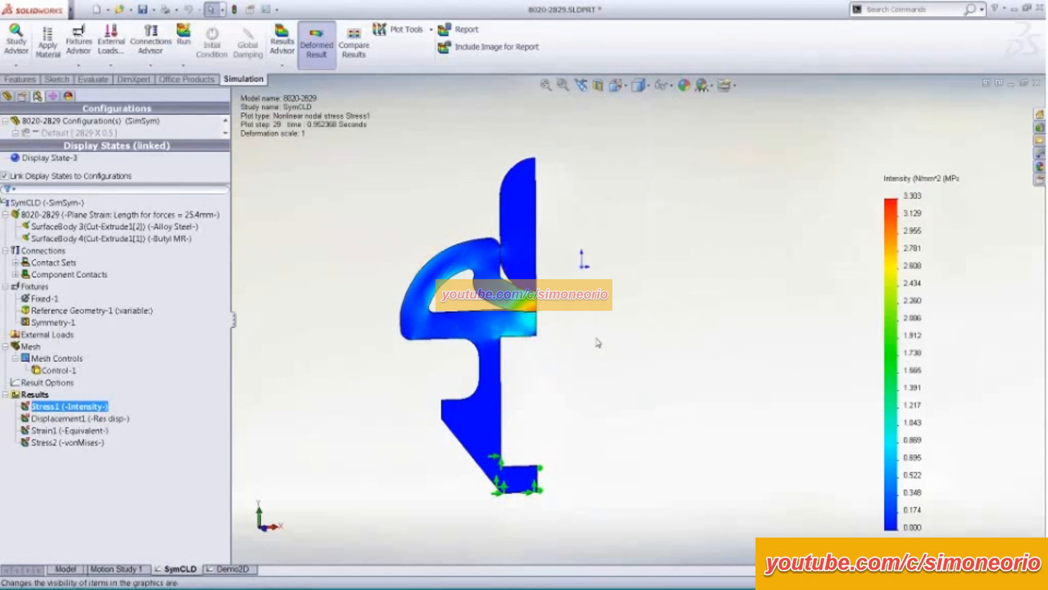
# Step: Animate the Stress1 intensity plot at speed 0 with a frame increment of 2, watch it, and close the animation
pyautogui.rightClick(95, 406)
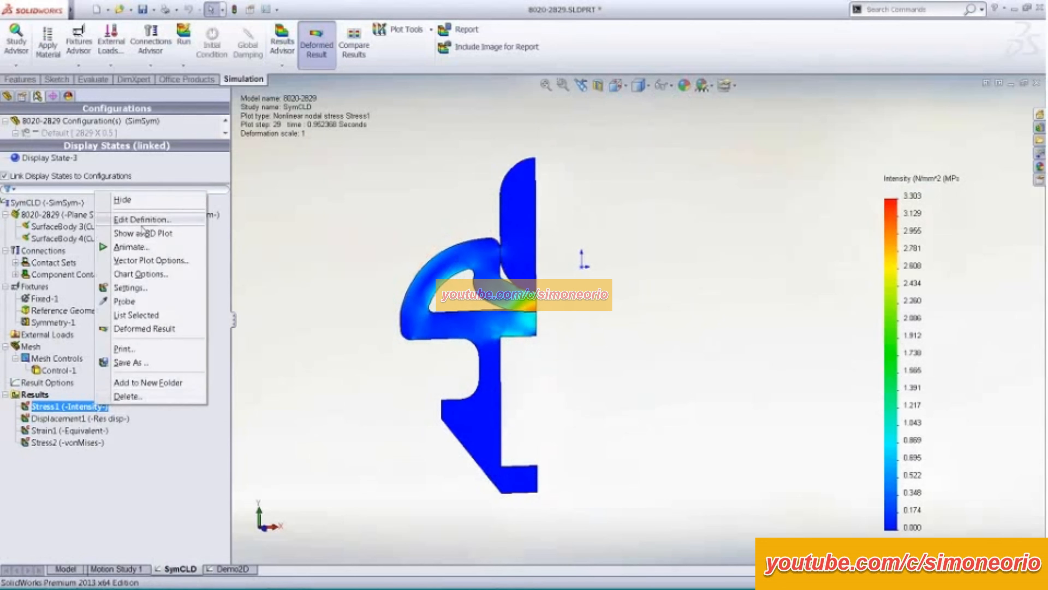
pyautogui.click(131, 247)
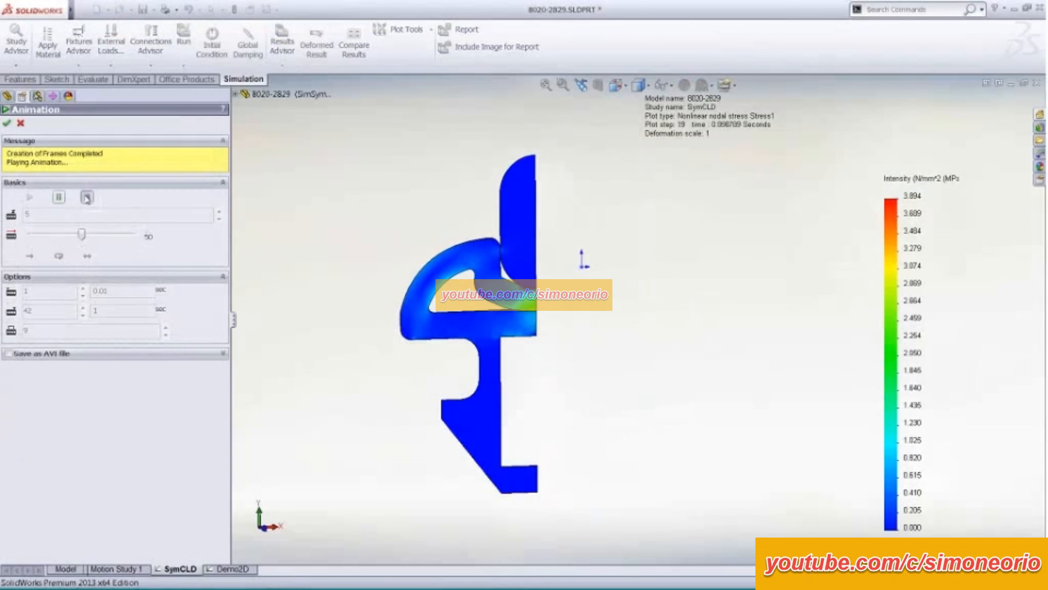
pyautogui.click(87, 198)
pyautogui.moveTo(81, 192); pyautogui.dragTo(51, 193)
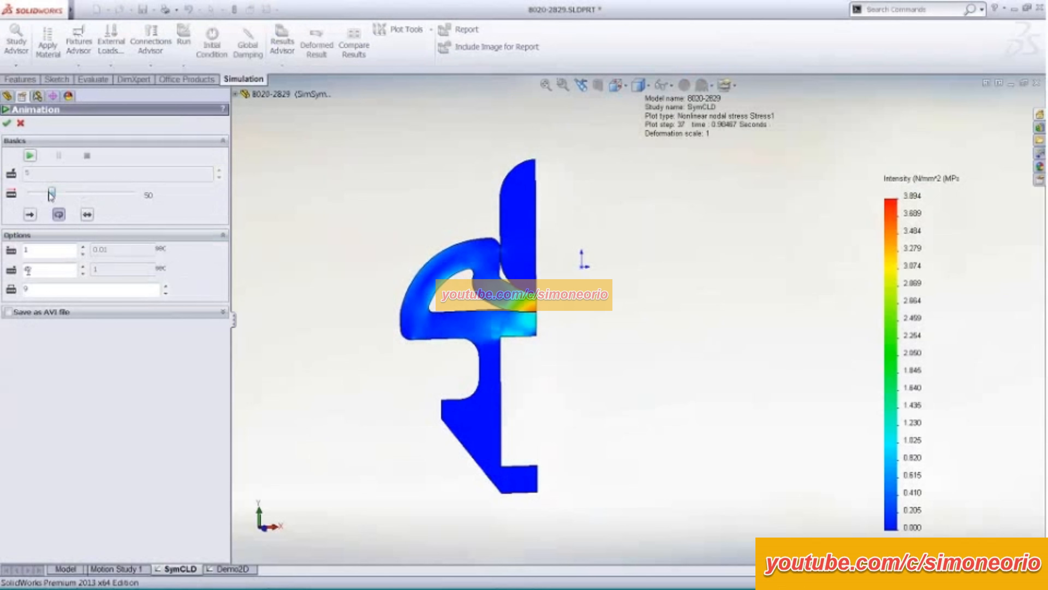
pyautogui.click(62, 286)
pyautogui.click(29, 155)
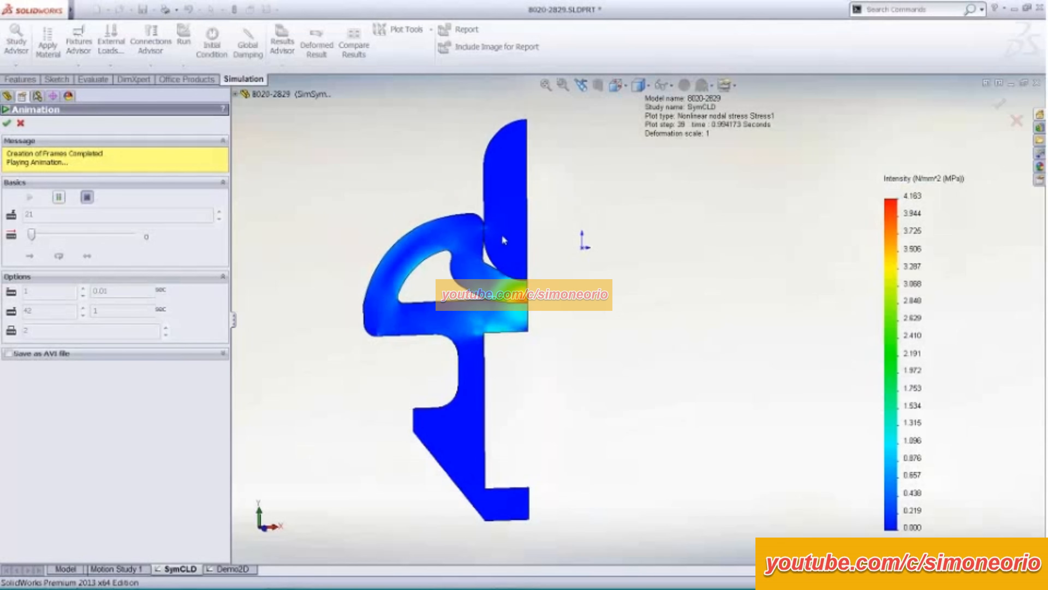
pyautogui.click(87, 197)
pyautogui.click(7, 123)
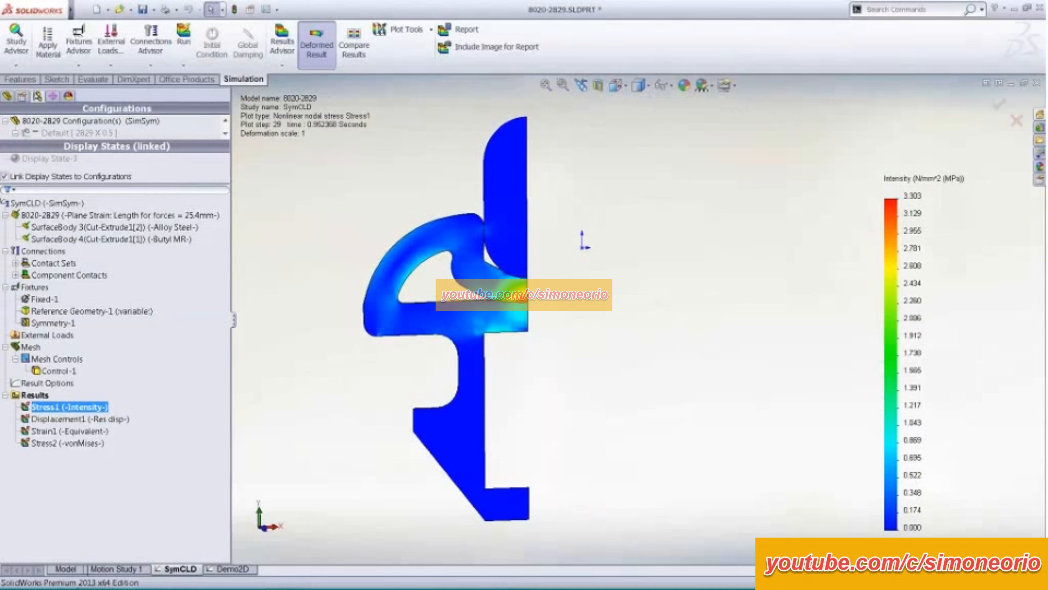
# Step: List the reaction force on the curved lower edge of the rounded upper body in English (IPS) units
pyautogui.rightClick(36, 395)
pyautogui.click(119, 321)
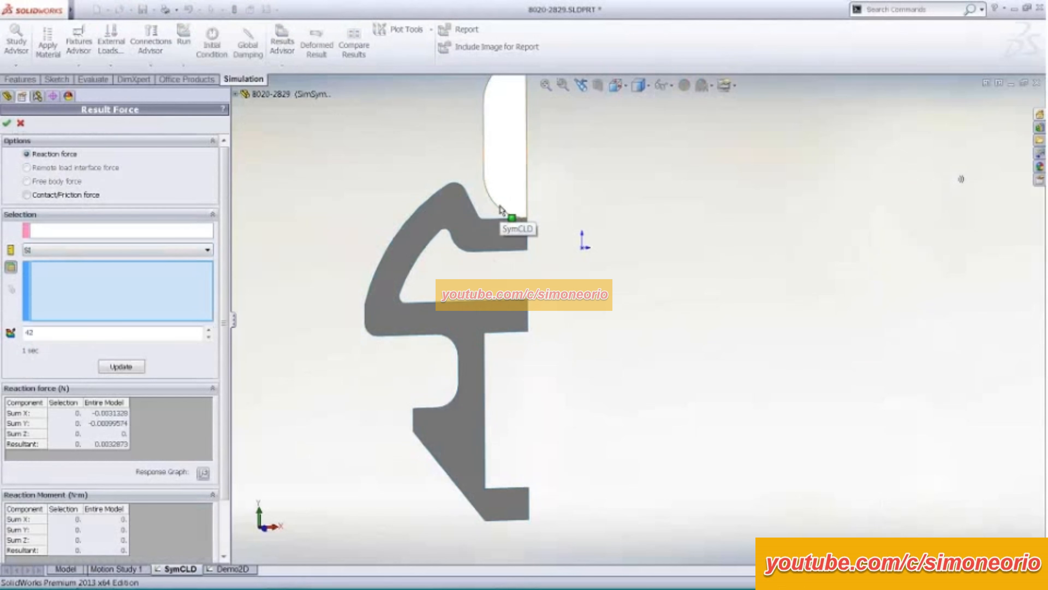
pyautogui.click(492, 186)
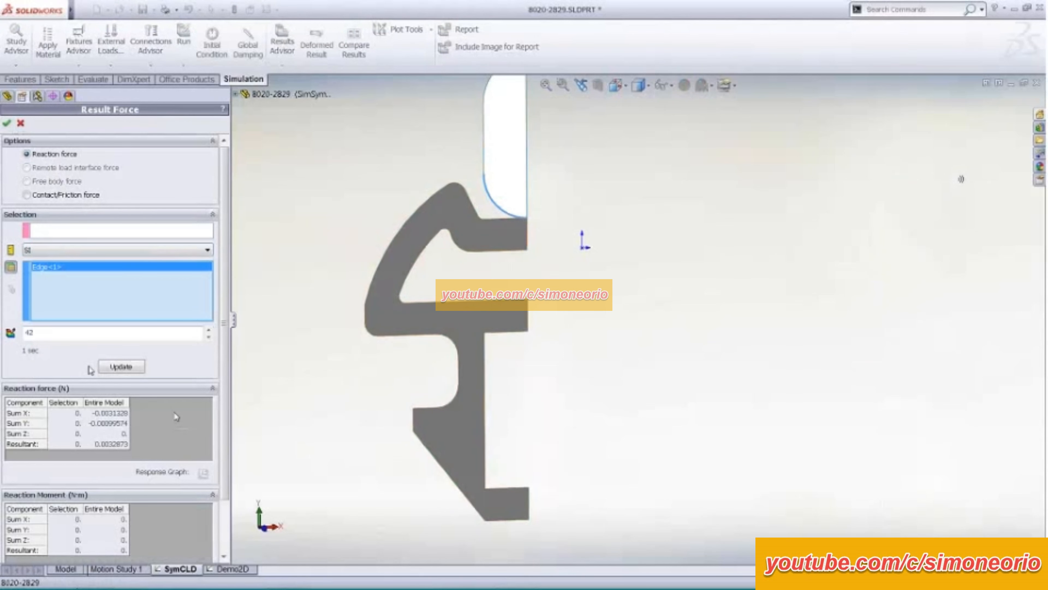
pyautogui.click(116, 250)
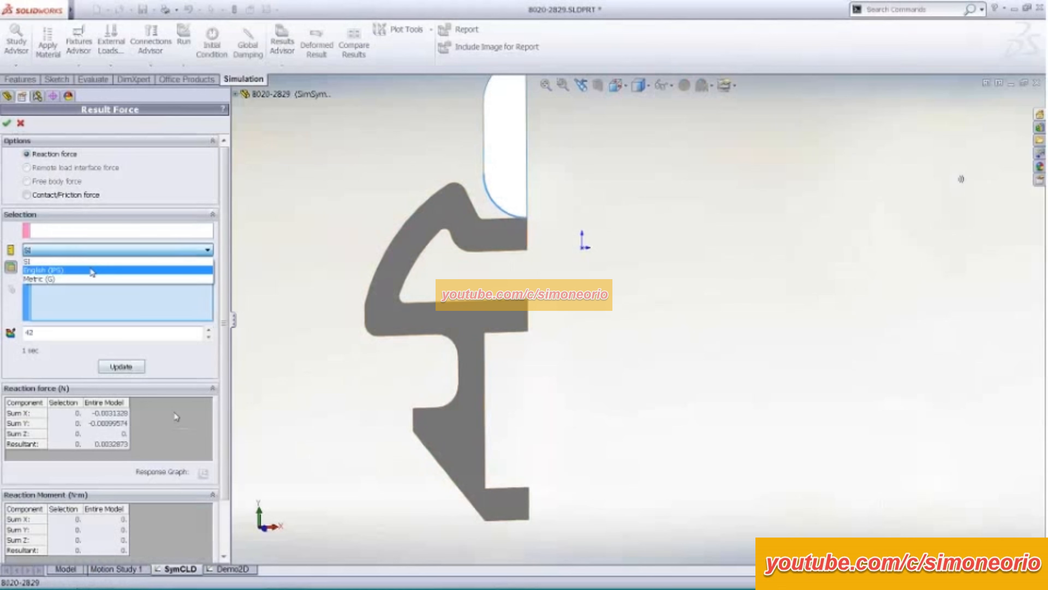
pyautogui.click(62, 267)
pyautogui.click(121, 366)
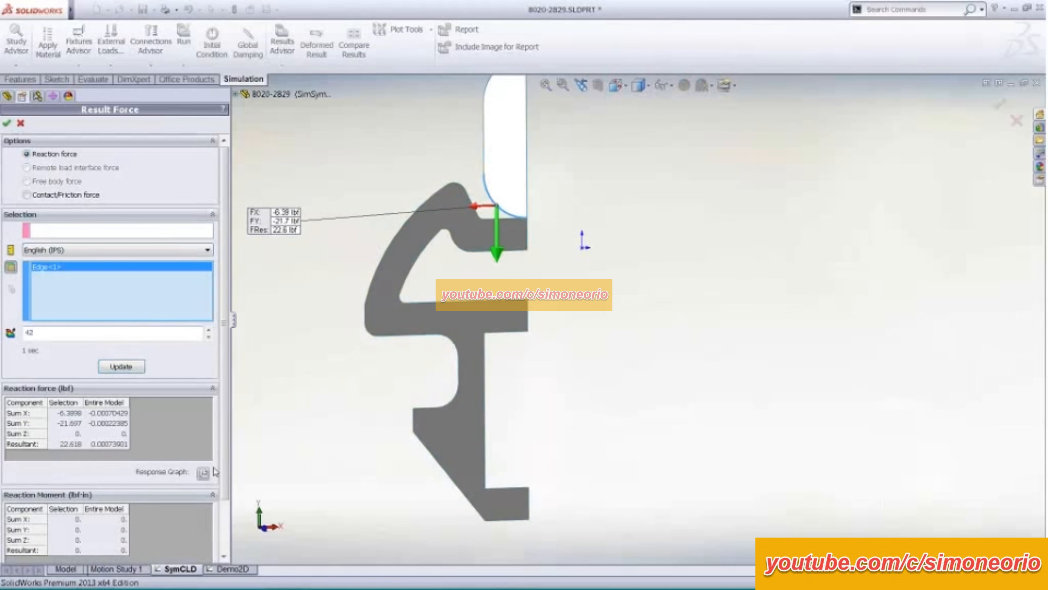
# Step: Examine the response graph of the reaction force over time, and close the graph and the result force listing
pyautogui.click(203, 472)
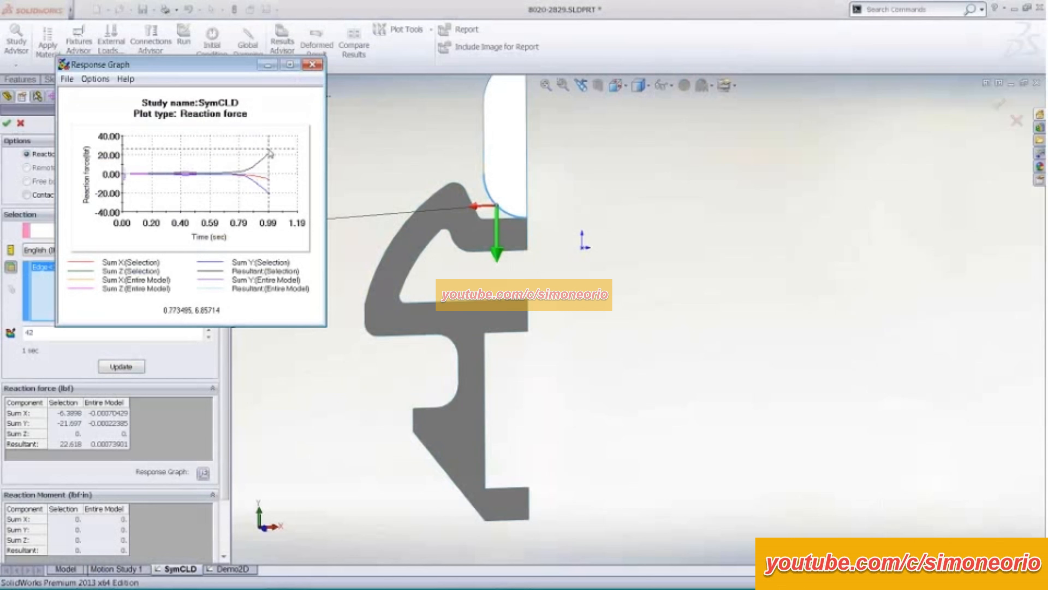
pyautogui.click(312, 65)
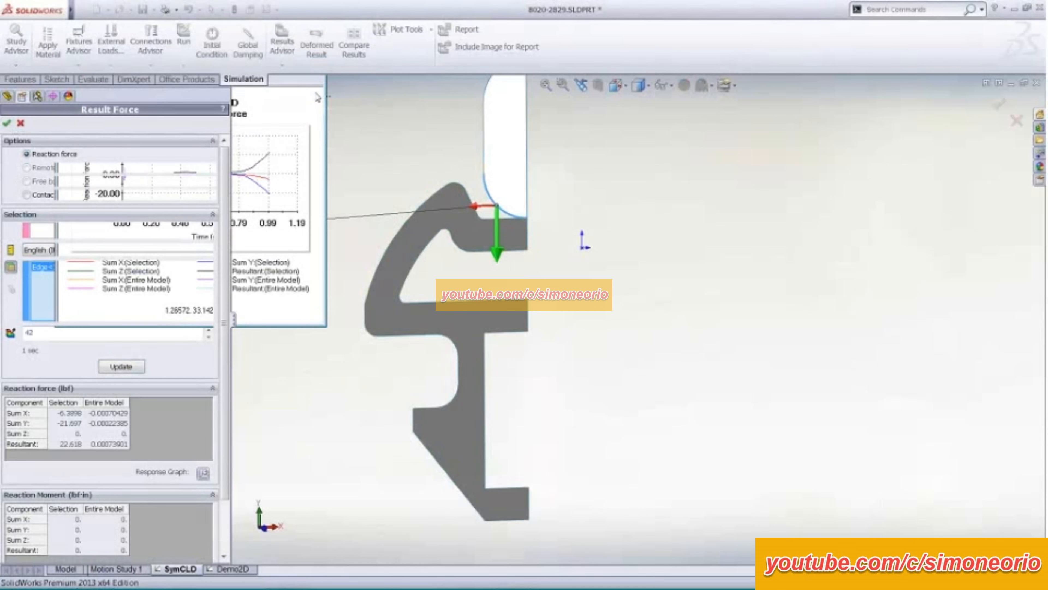
pyautogui.click(21, 123)
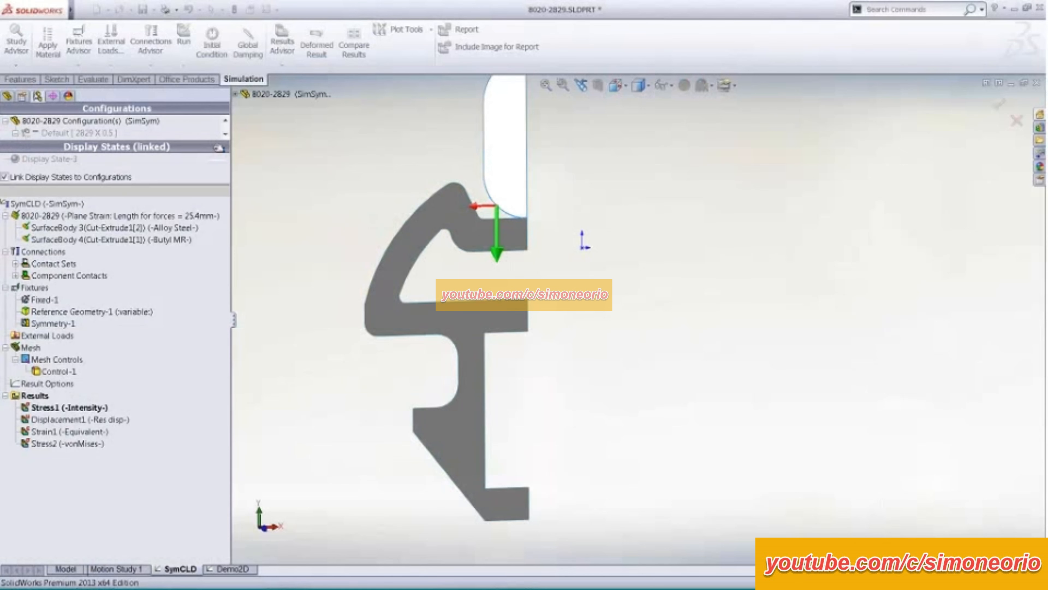
pyautogui.rightClick(62, 121)
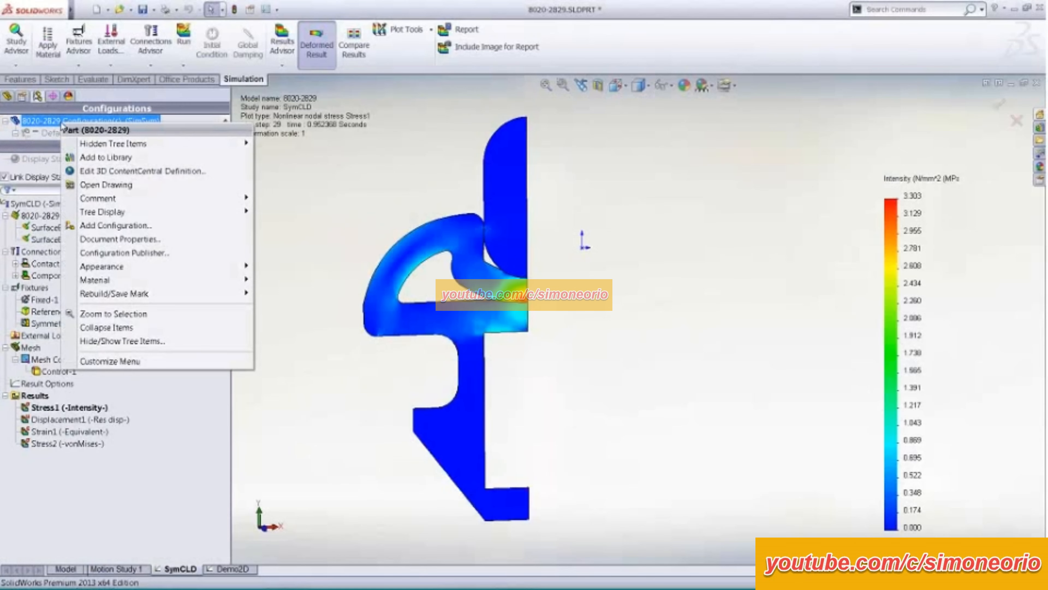
pyautogui.click(99, 225)
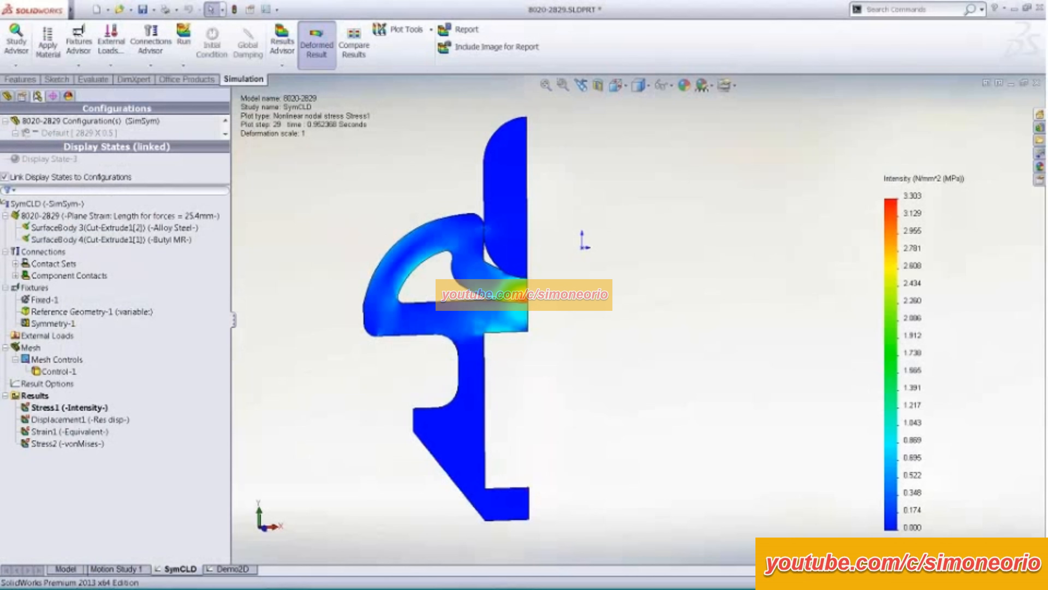
pyautogui.rightClick(181, 569)
pyautogui.click(203, 480)
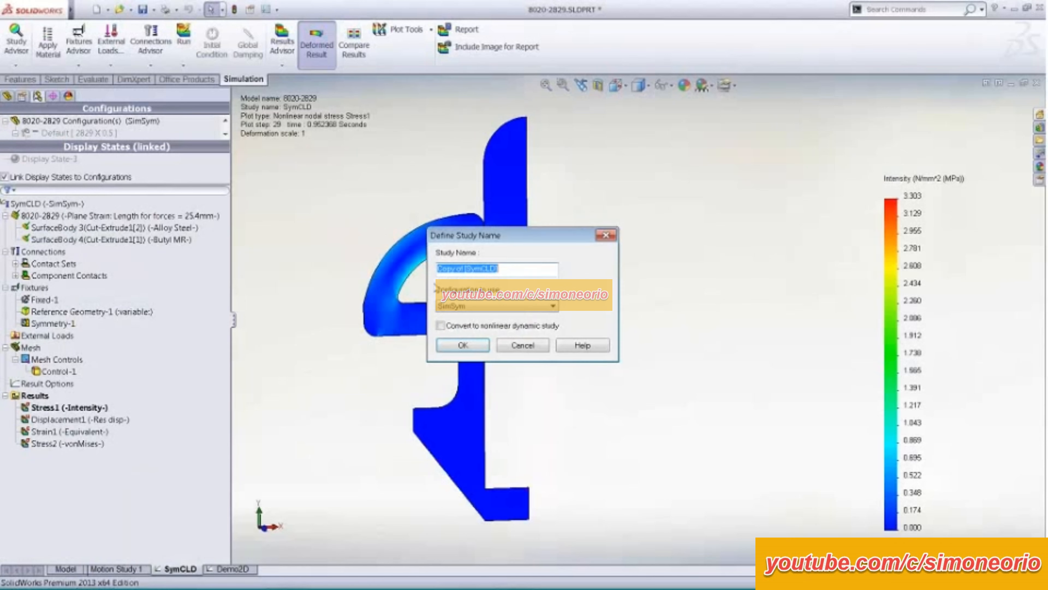
pyautogui.click(493, 306)
pyautogui.click(493, 317)
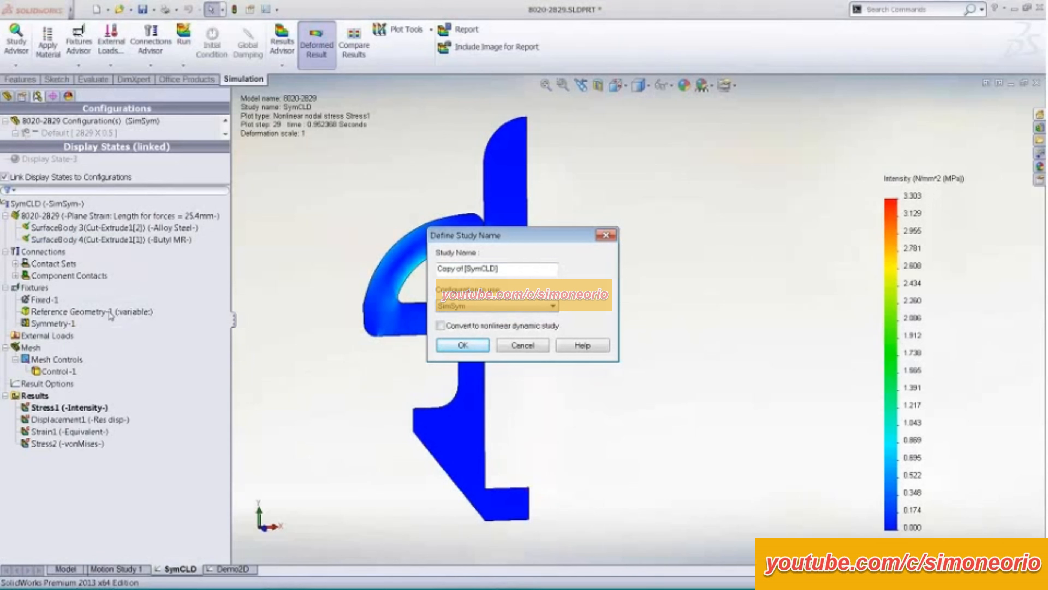
pyautogui.click(523, 345)
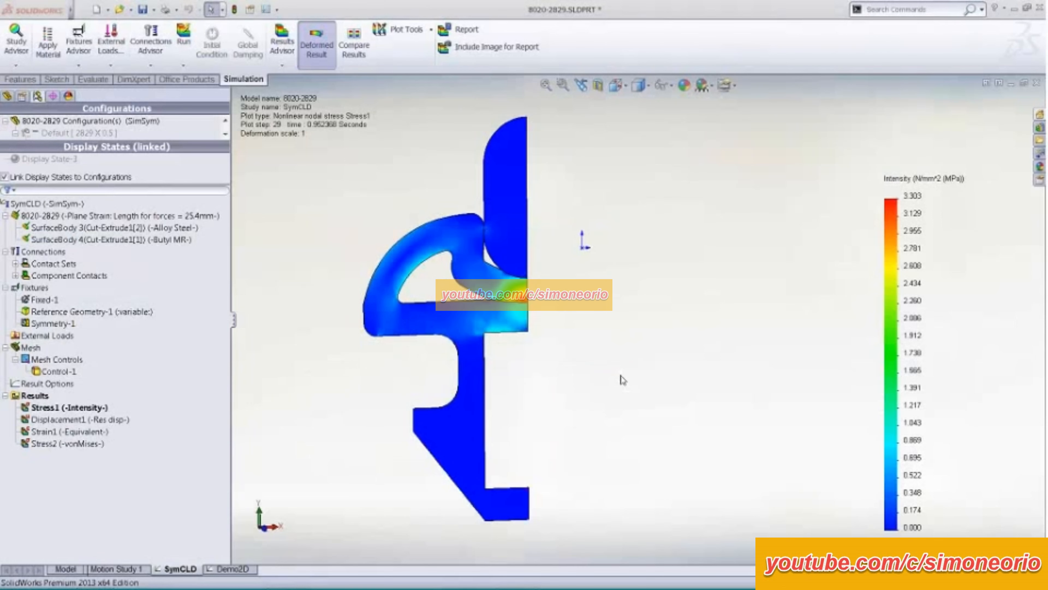
# Step: Open the Butyl MR material definition of SurfaceBody 4 and examine its Mooney-Rivlin properties, keeping 2 as the number of constants
pyautogui.scroll(-1, 605, 265)
pyautogui.scroll(1, 595, 281)
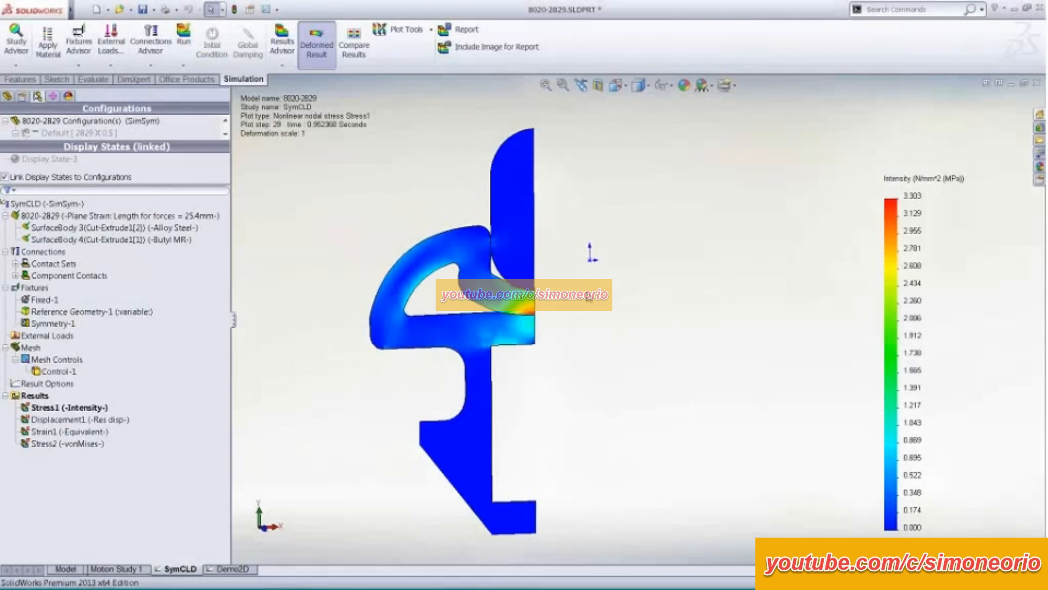
pyautogui.keyDown('ctrl'); pyautogui.moveTo(588, 292); pyautogui.dragTo(619, 293, button='middle'); pyautogui.keyUp('ctrl')
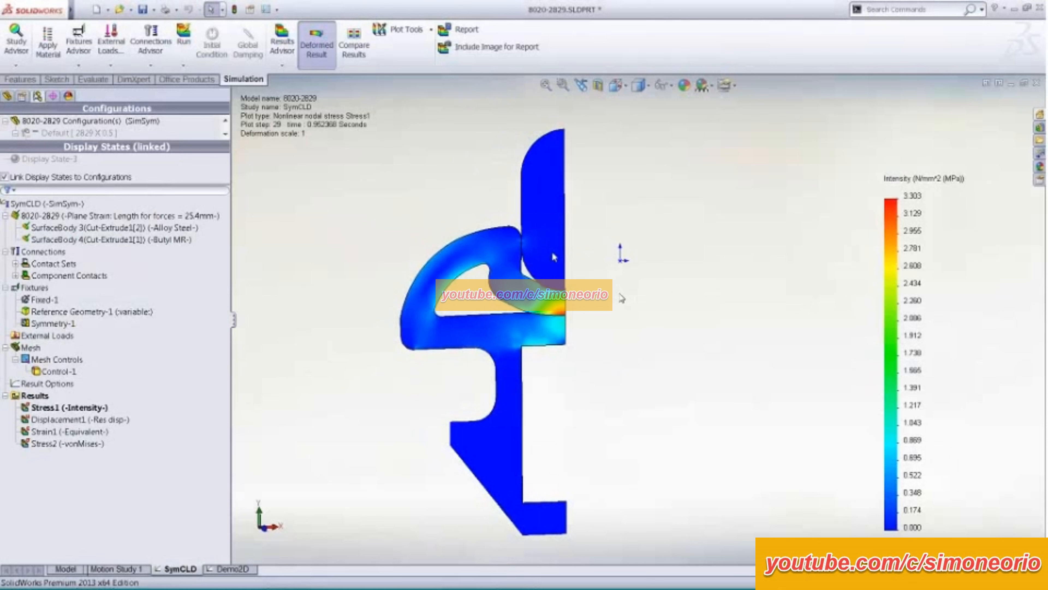
pyautogui.click(149, 240)
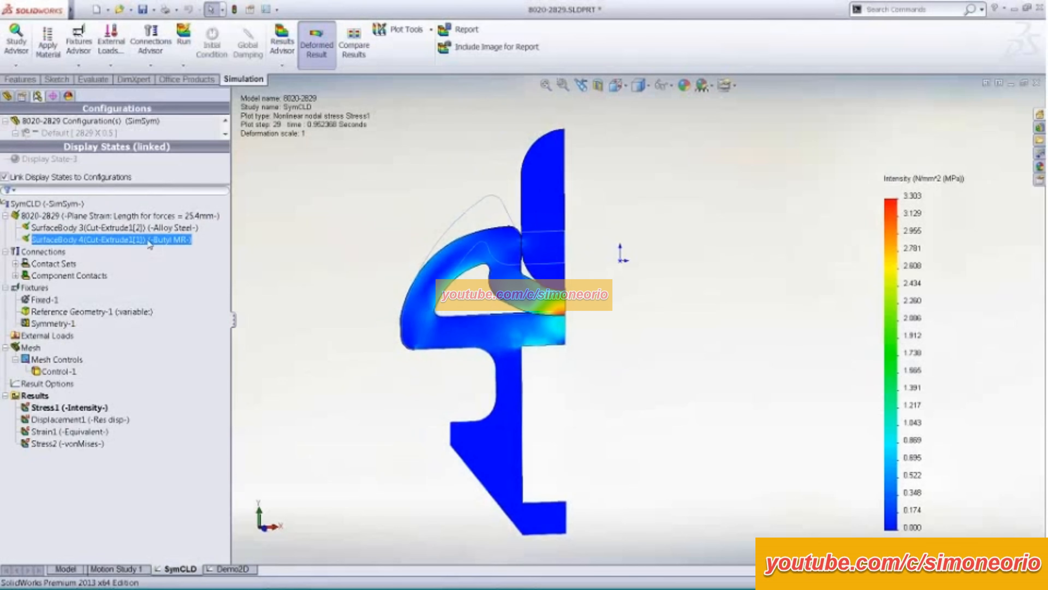
pyautogui.rightClick(149, 241)
pyautogui.click(171, 249)
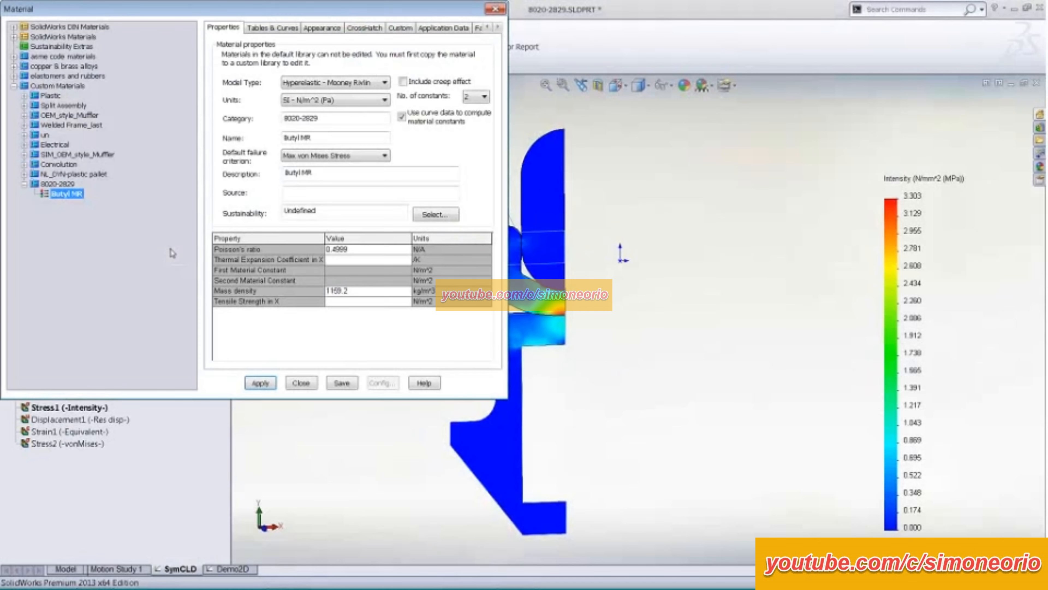
pyautogui.moveTo(252, 11); pyautogui.dragTo(435, 87)
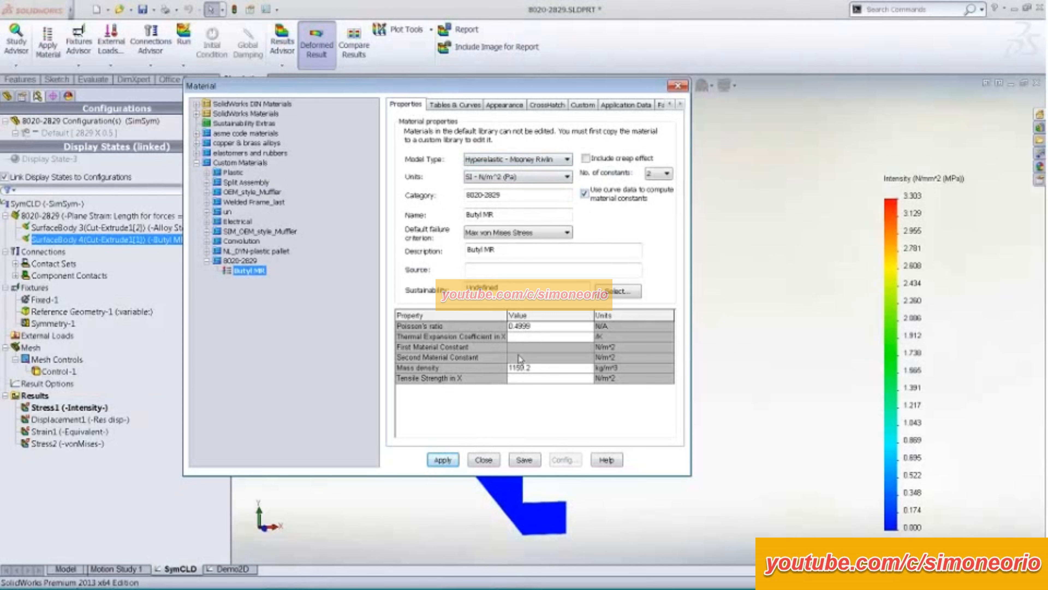
pyautogui.click(660, 173)
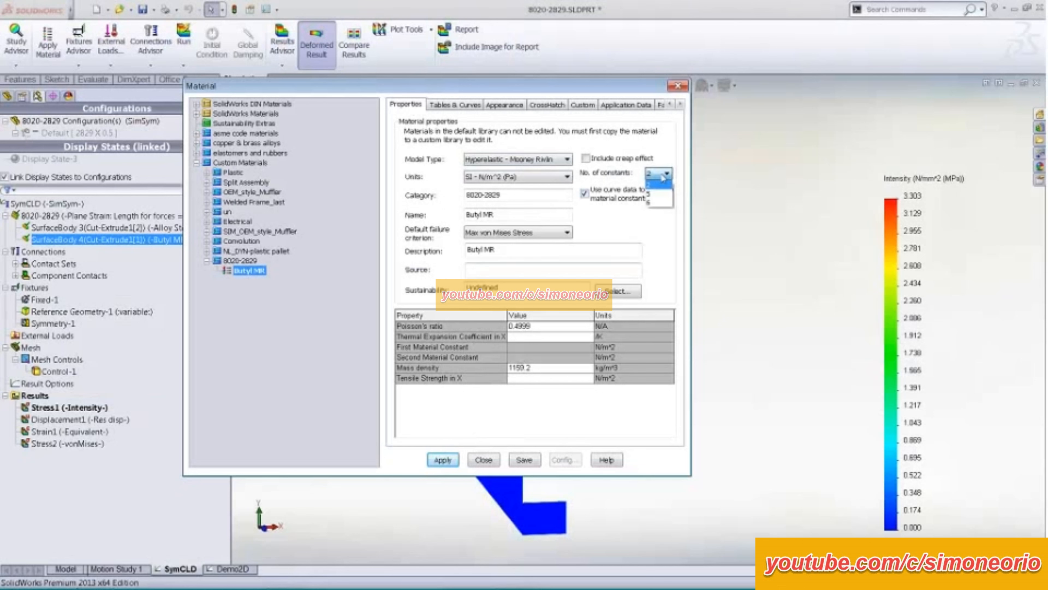
pyautogui.click(659, 185)
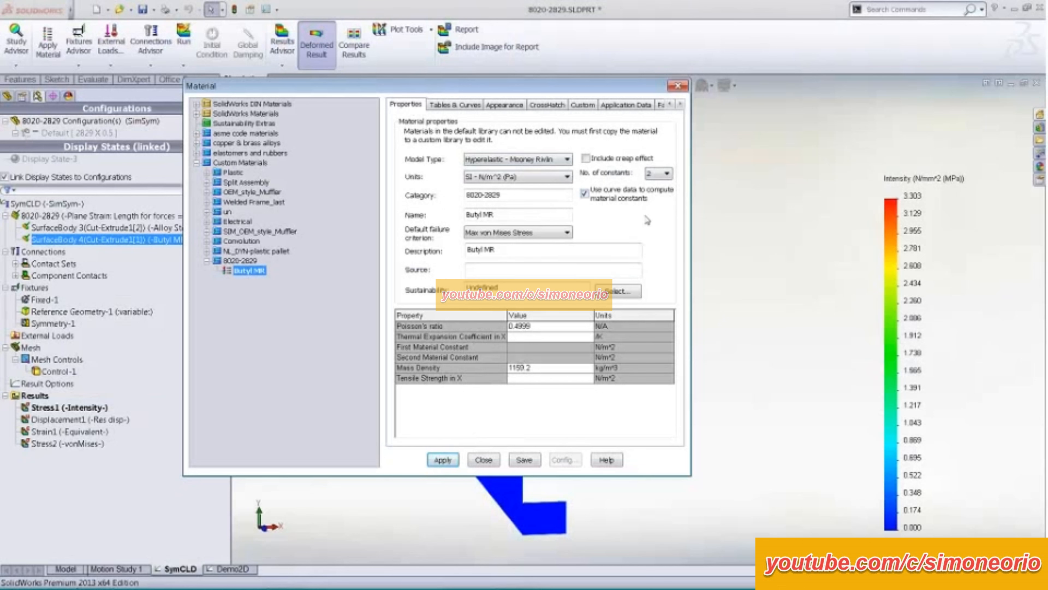
# Step: Review the Butyl MR curve data for Simple Tension, Planar Tension or Pure Shear, and Biaxial Tension, and close the material definition
pyautogui.click(454, 105)
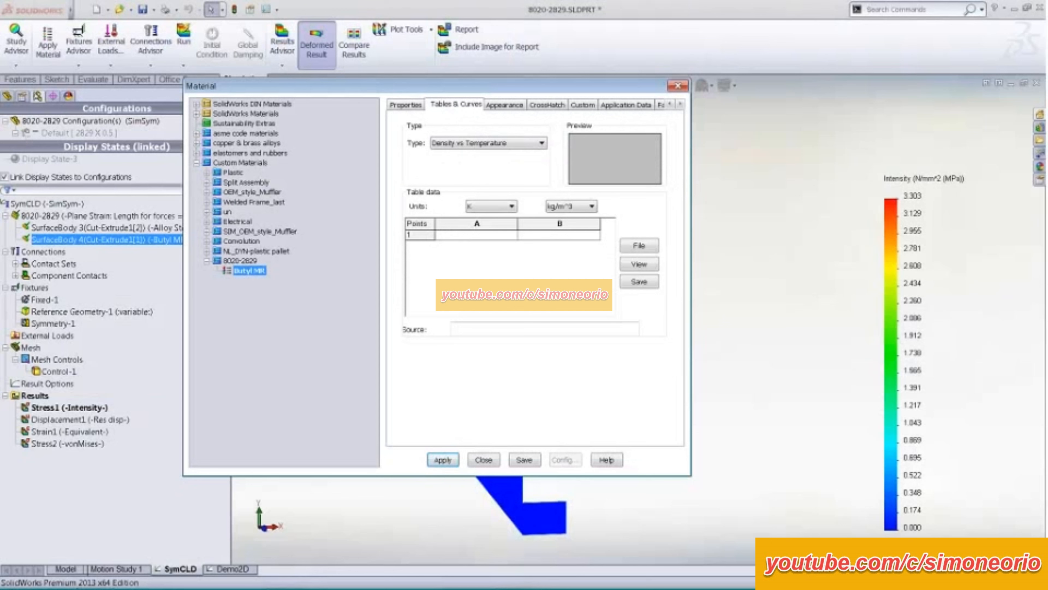
pyautogui.click(487, 143)
pyautogui.click(477, 181)
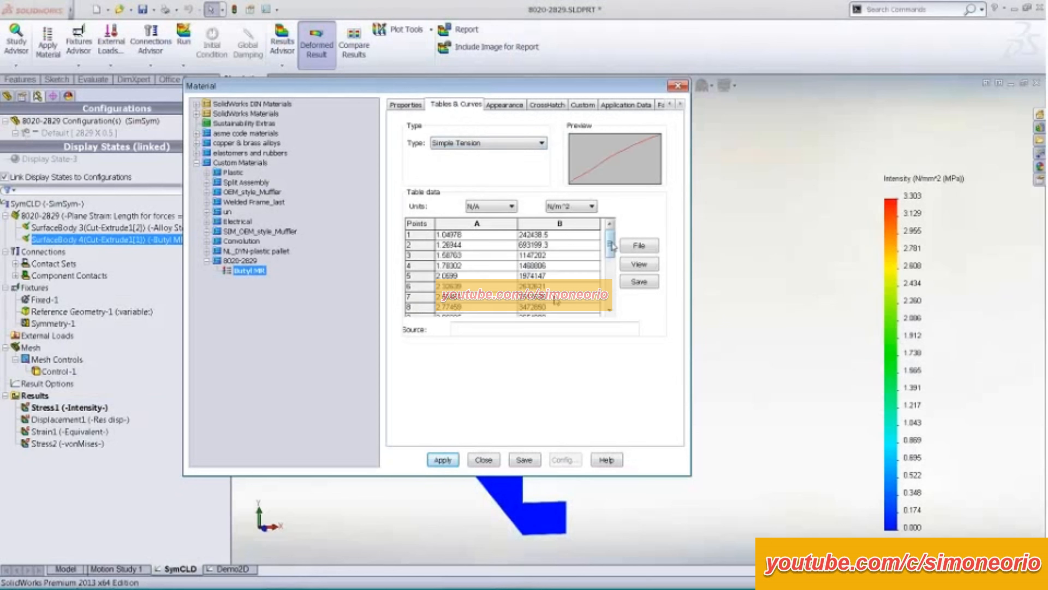
pyautogui.moveTo(609, 245)
pyautogui.mouseDown()
pyautogui.moveTo(610, 286)
pyautogui.moveTo(609, 239)
pyautogui.mouseUp()
pyautogui.click(517, 144)
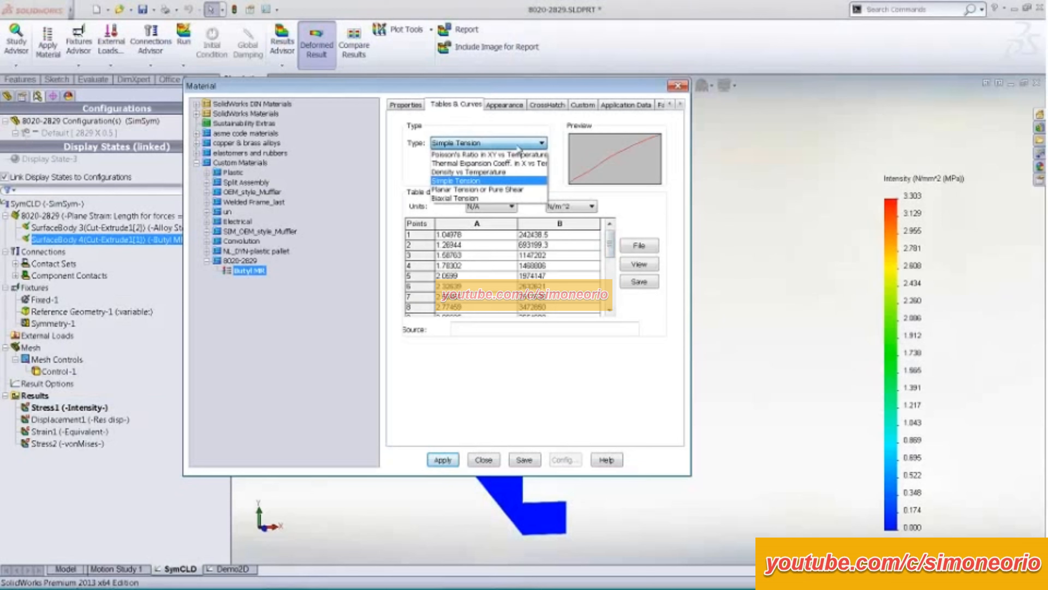
pyautogui.click(499, 189)
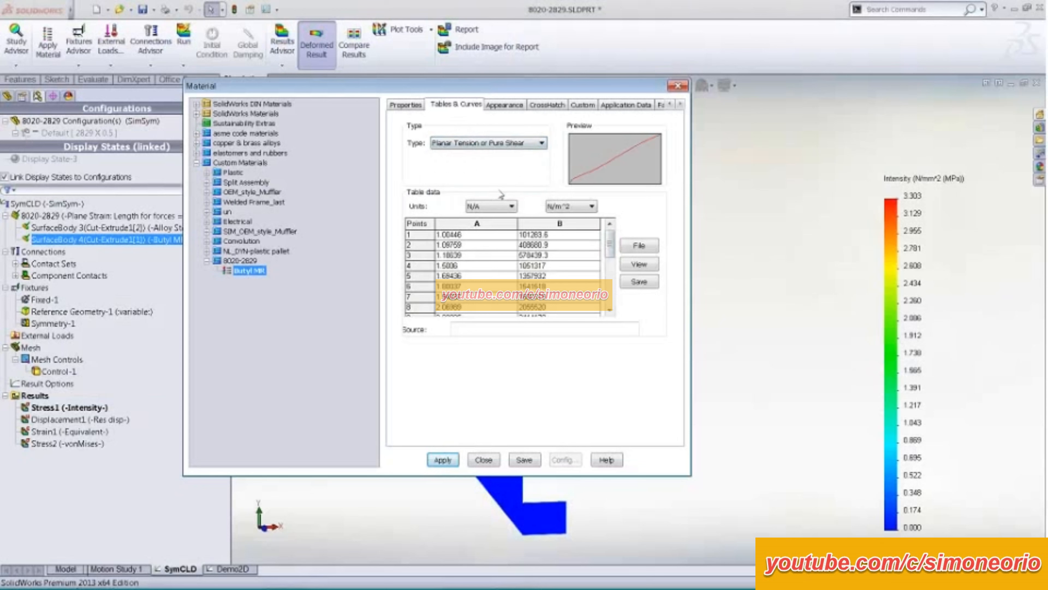
pyautogui.click(520, 146)
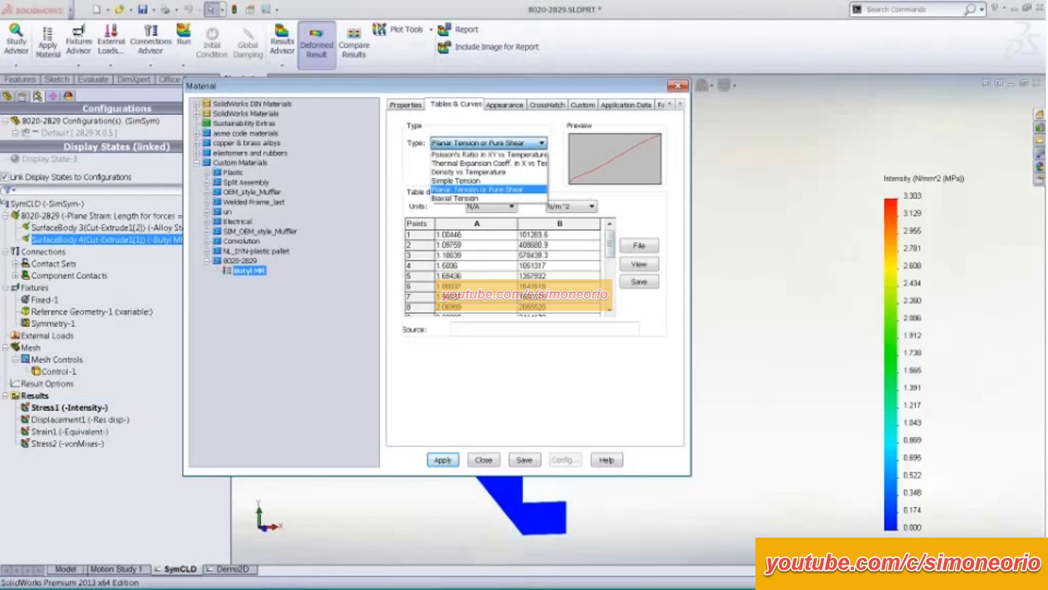
pyautogui.click(455, 198)
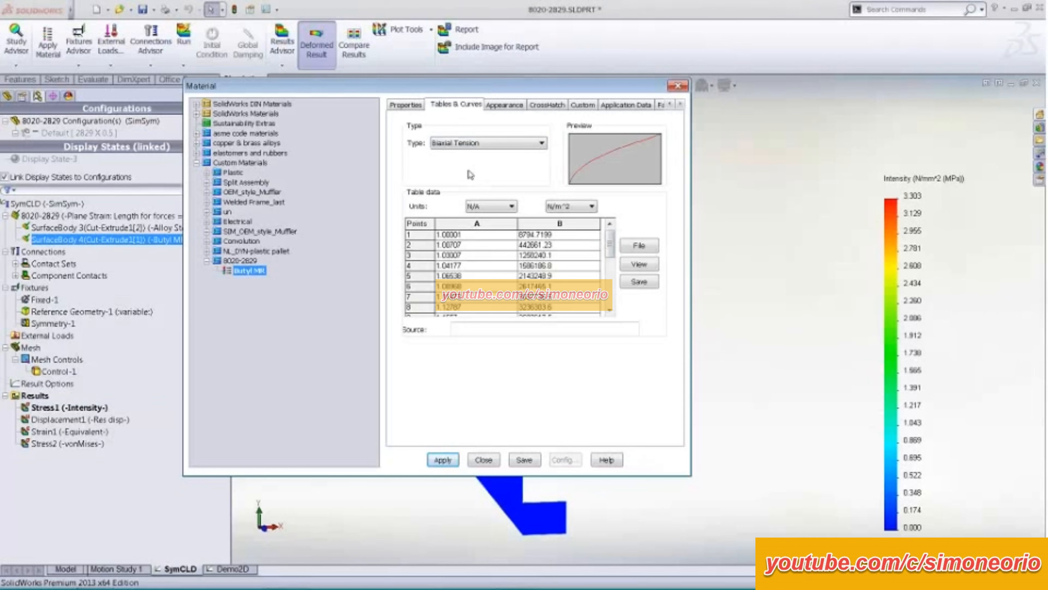
pyautogui.click(483, 455)
pyautogui.click(620, 308)
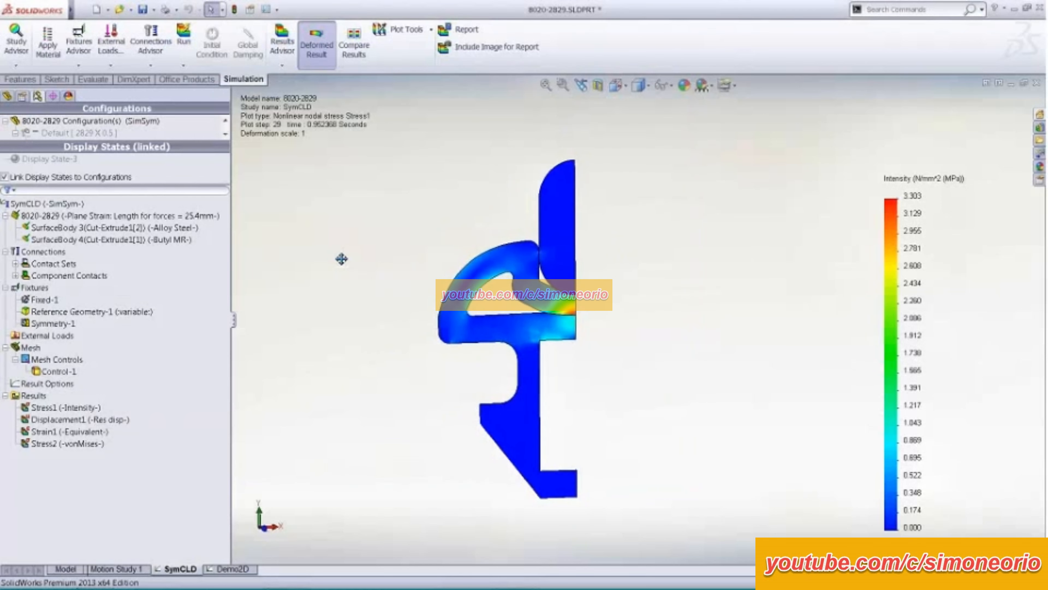
# Step: Animate the Stress1 intensity plot of the SymCLD study, and stop and close the animation
pyautogui.click(76, 420)
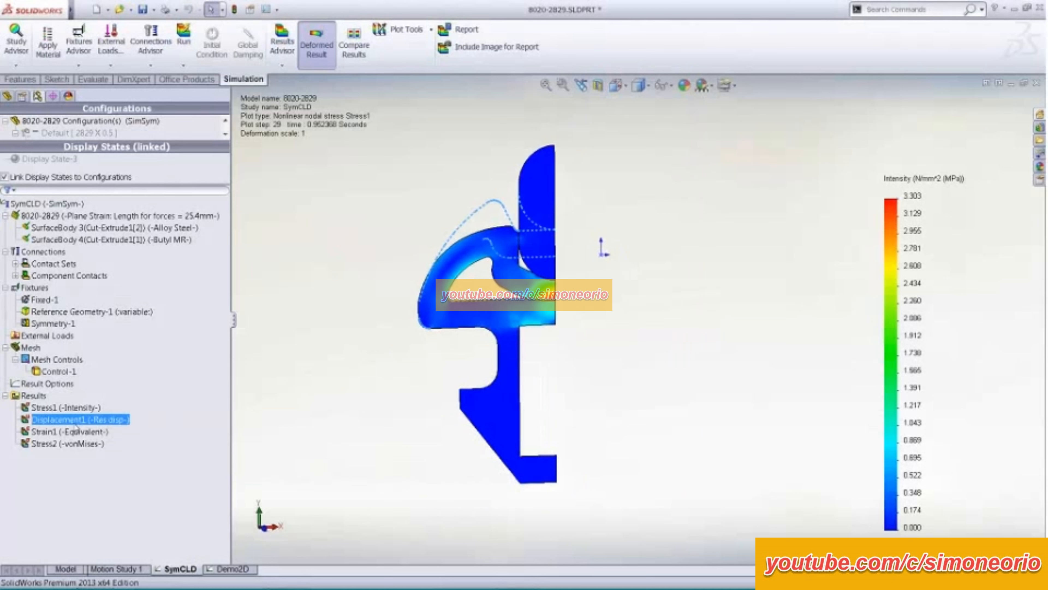
pyautogui.doubleClick(66, 410)
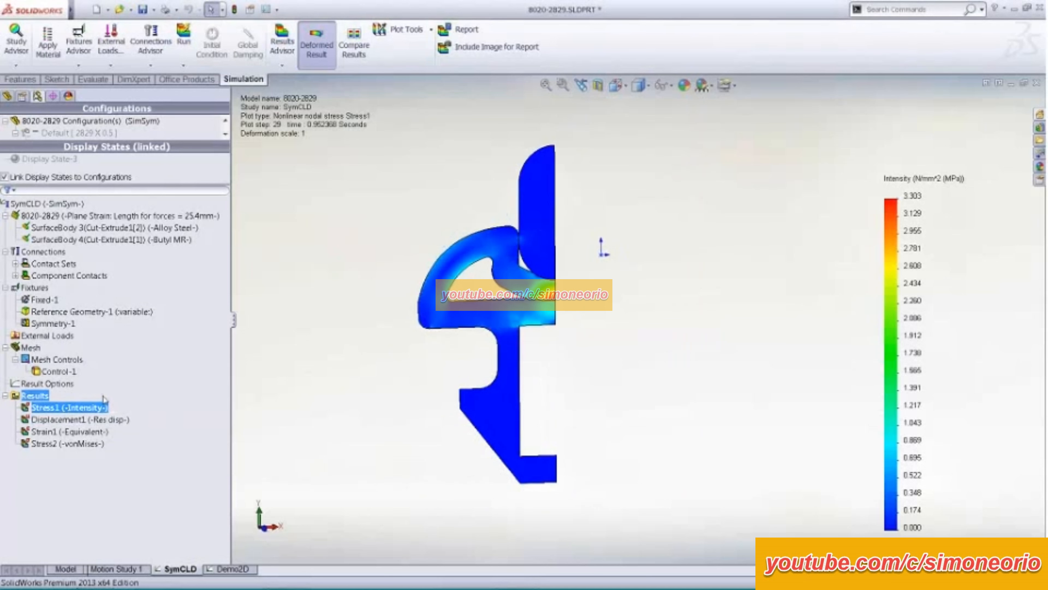
pyautogui.rightClick(101, 408)
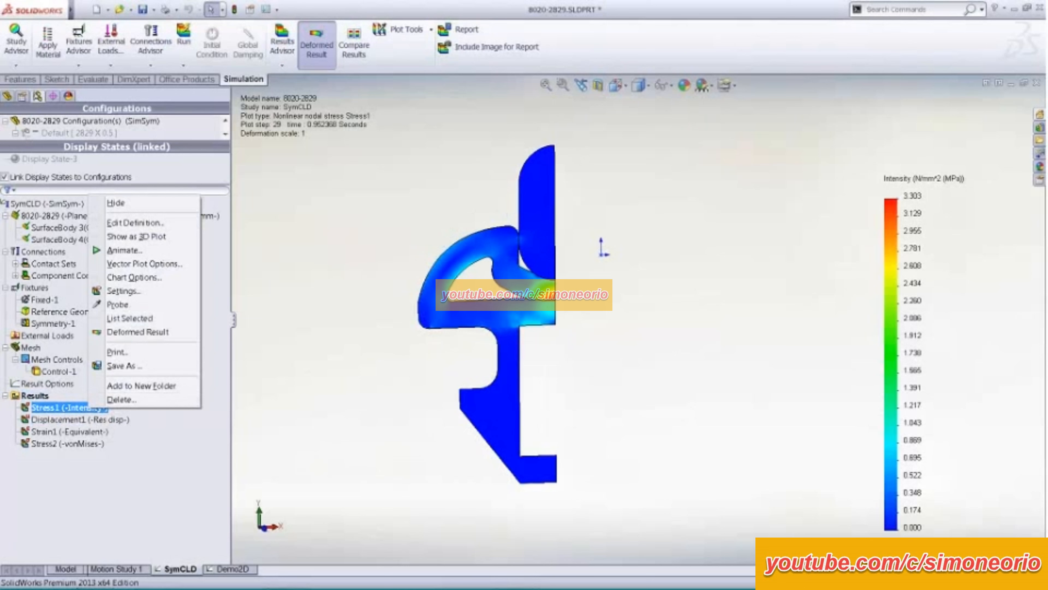
pyautogui.click(124, 250)
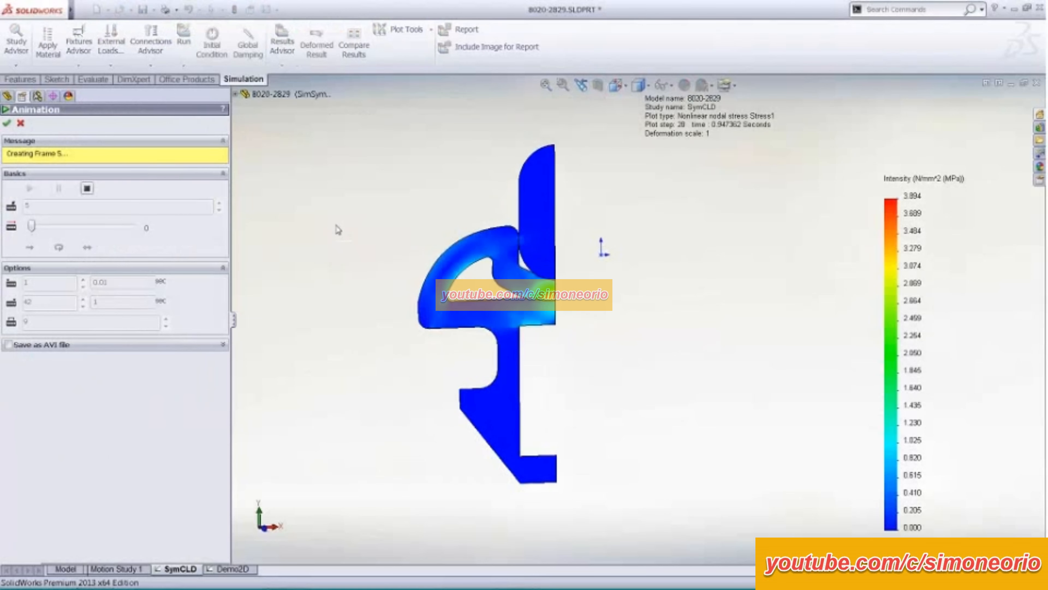
pyautogui.click(87, 198)
pyautogui.click(7, 123)
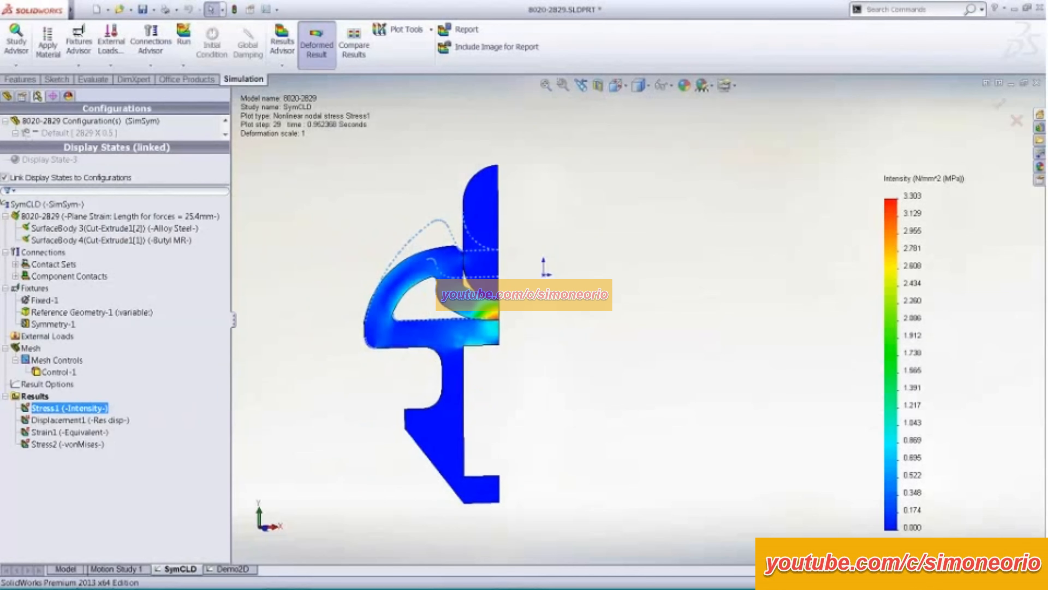
# Step: Show the Stress2 von Mises plot in an angled 3D view and review its animation, stopping and closing it when finished
pyautogui.doubleClick(61, 445)
pyautogui.moveTo(336, 379); pyautogui.dragTo(412, 355, button='middle')
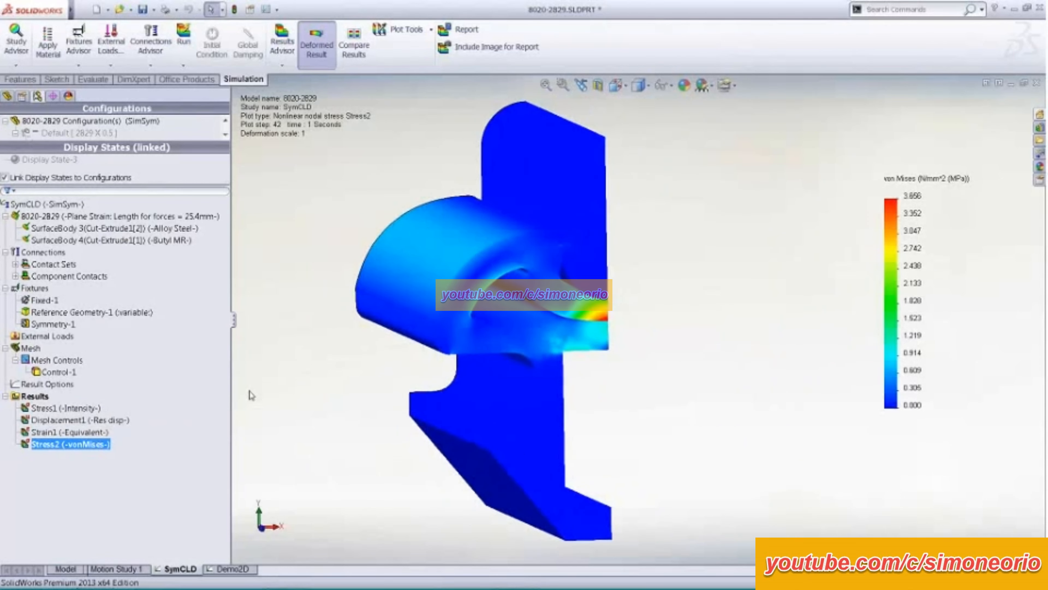
pyautogui.rightClick(94, 446)
pyautogui.click(154, 289)
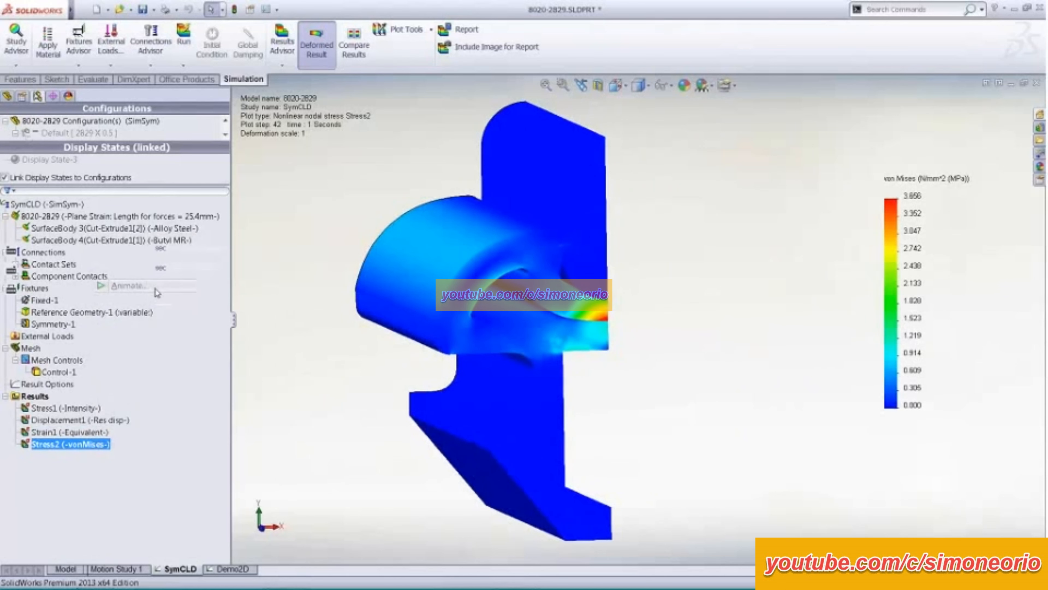
pyautogui.click(86, 189)
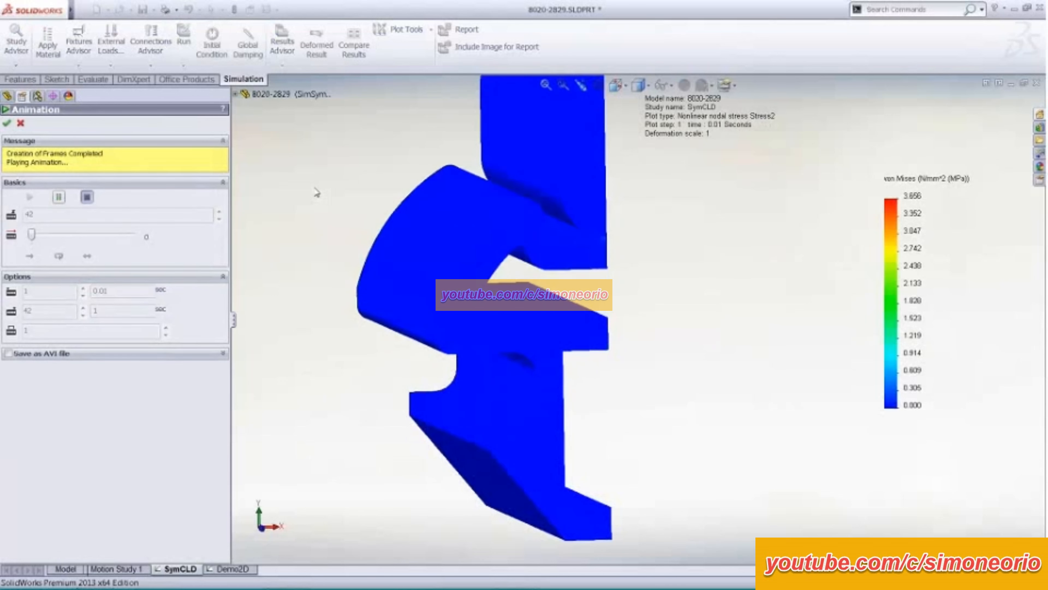
pyautogui.moveTo(330, 189); pyautogui.dragTo(342, 215, button='middle')
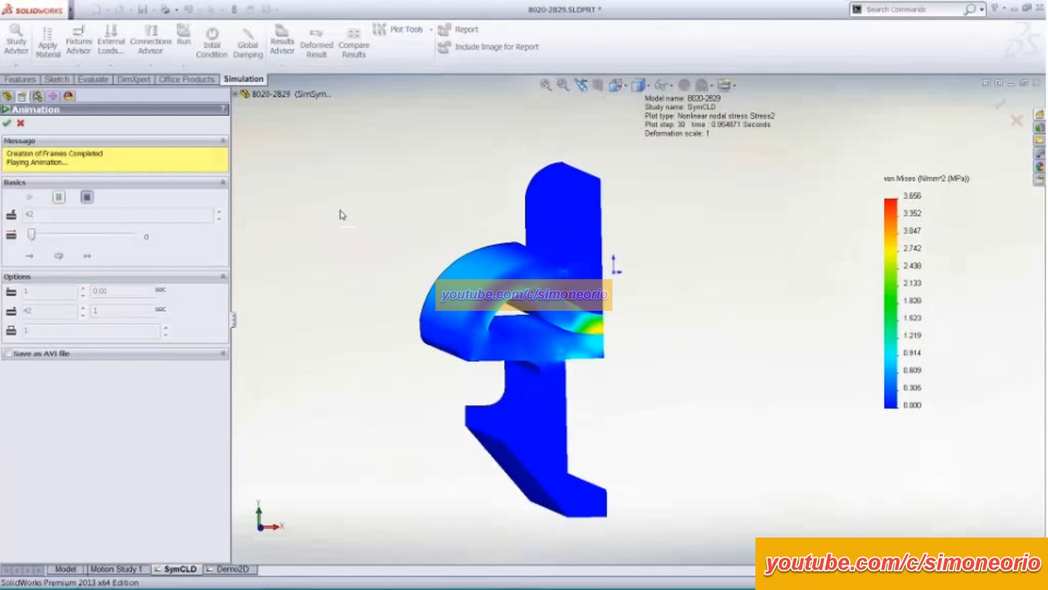
pyautogui.click(86, 202)
pyautogui.click(7, 123)
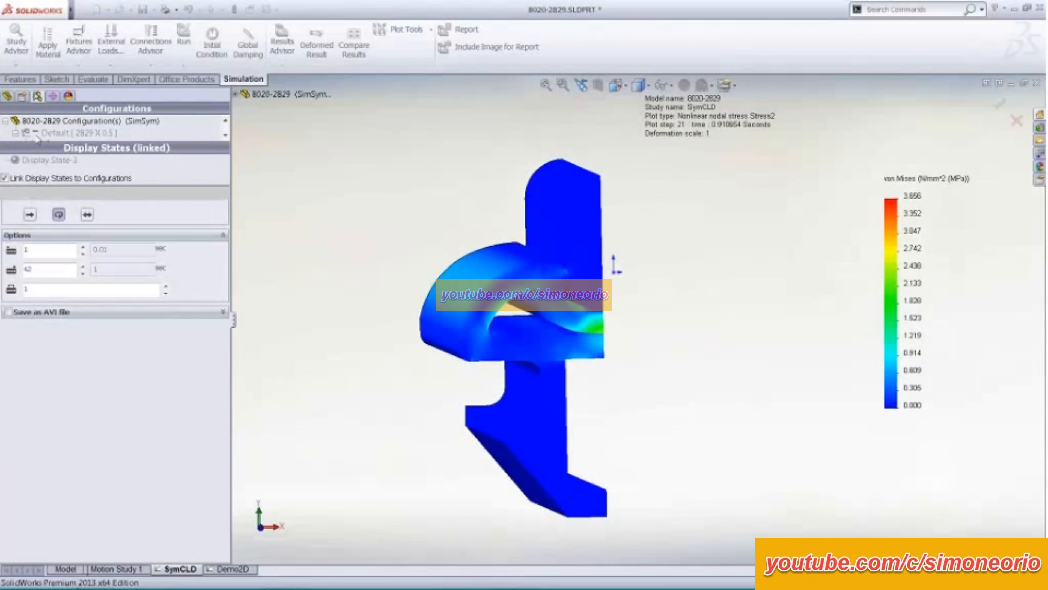